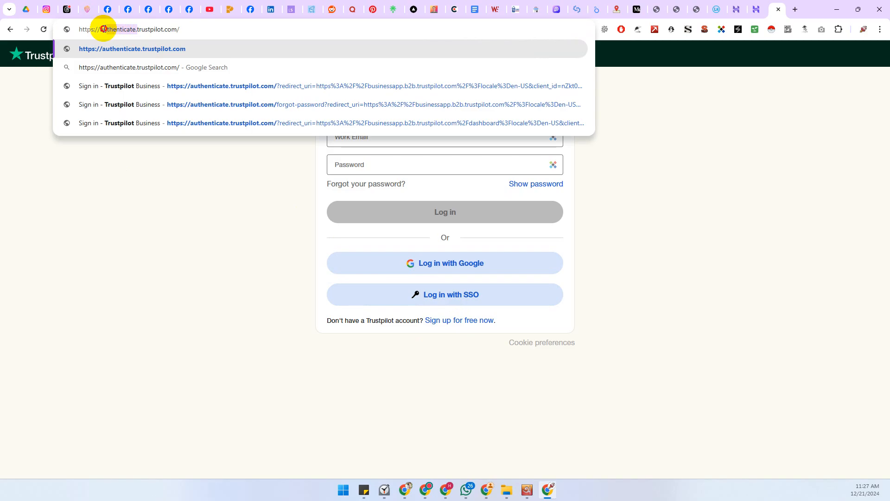
Go to trustpilot.com, then For businesses, and open the Create a free account sign-up form
{"action": "key", "text": "BackSpace"}
{"action": "key", "text": "Return"}
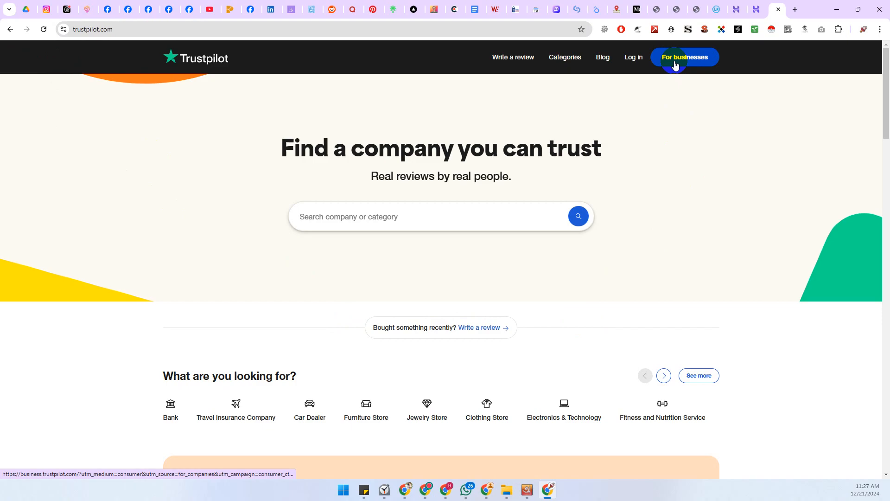
{"action": "left_click", "coordinate": [656, 63]}
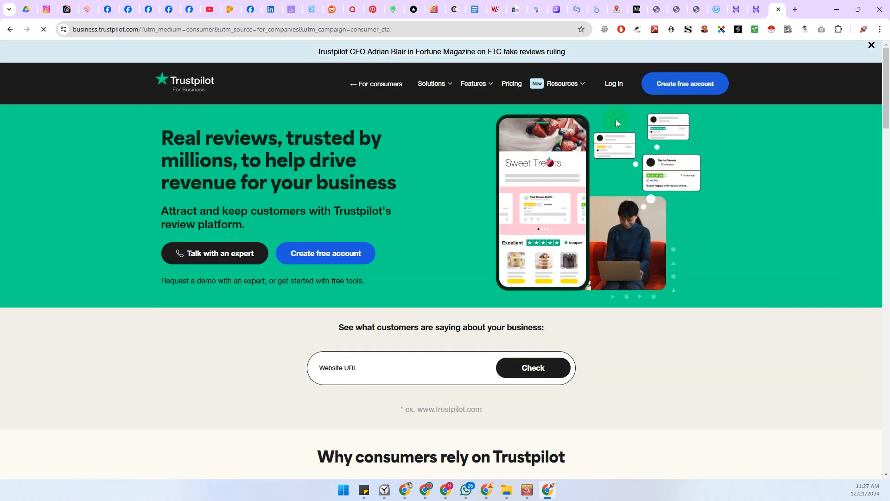
{"action": "left_click", "coordinate": [673, 88]}
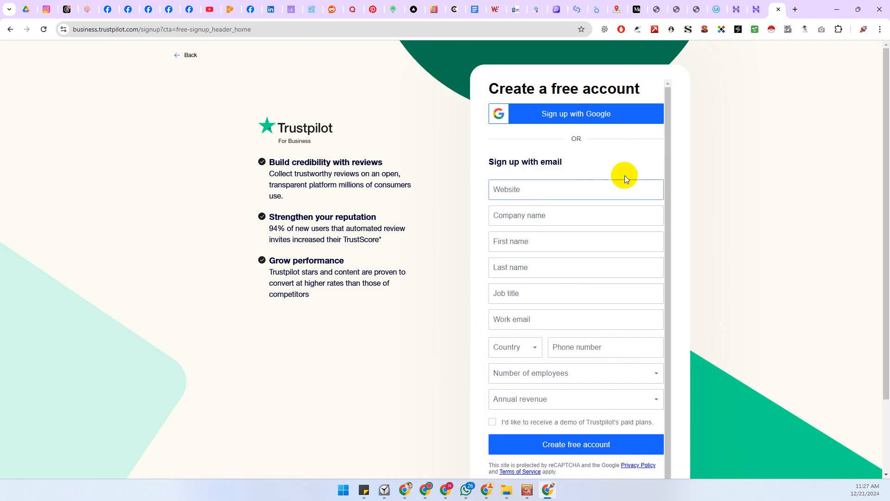
{"action": "left_click", "coordinate": [513, 190]}
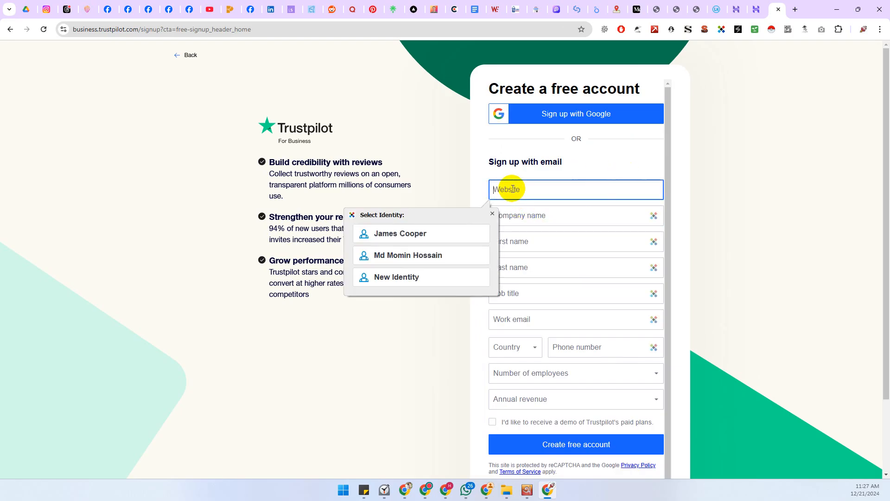
Autofill the applicant details from the saved RoboForm identity and paste the business website URL
{"action": "left_click", "coordinate": [473, 255]}
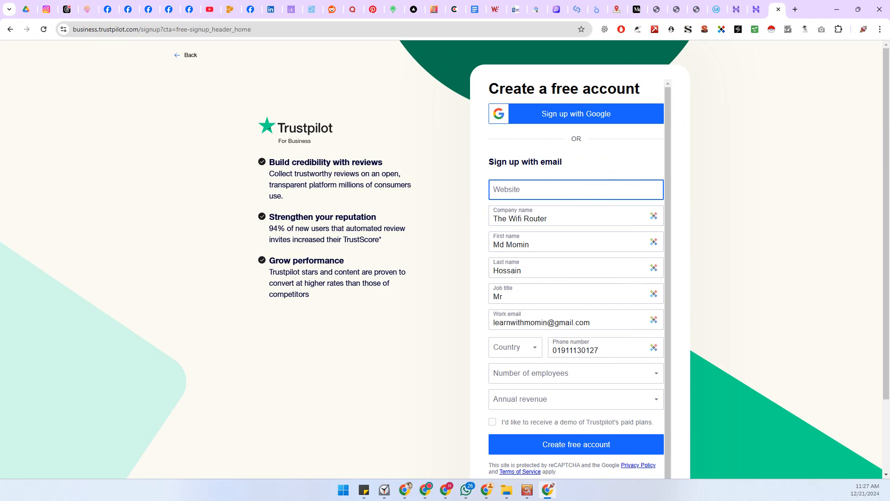
{"action": "type", "text": "https://mominhossain.com/"}
{"action": "scroll", "coordinate": [602, 284], "scroll_direction": "down", "scroll_amount": 1}
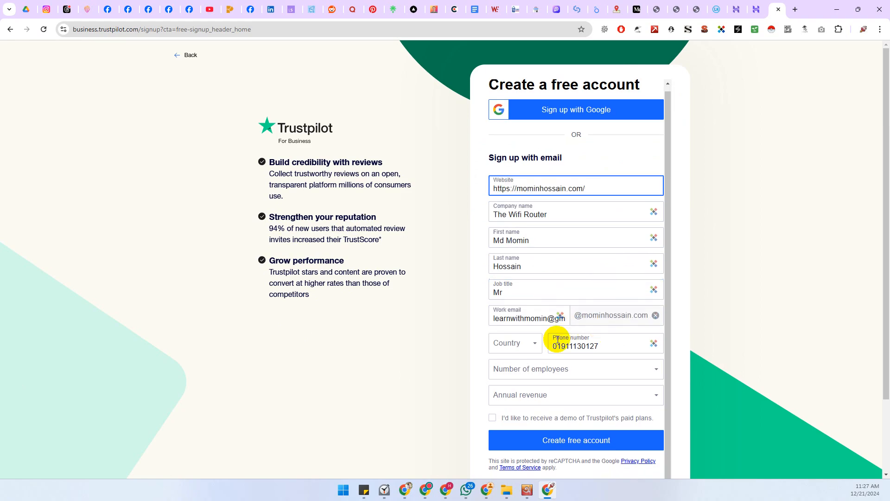
{"action": "scroll", "coordinate": [445, 311], "scroll_direction": "down", "scroll_amount": 1}
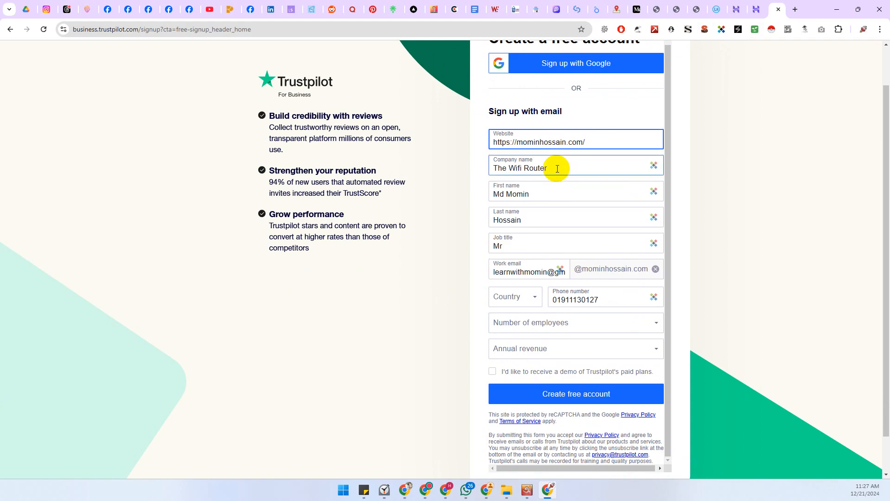
Replace the company name with two pieces pasted from clipboard history
{"action": "left_click_drag", "start_coordinate": [558, 169], "coordinate": [482, 167]}
{"action": "key", "text": "BackSpace"}
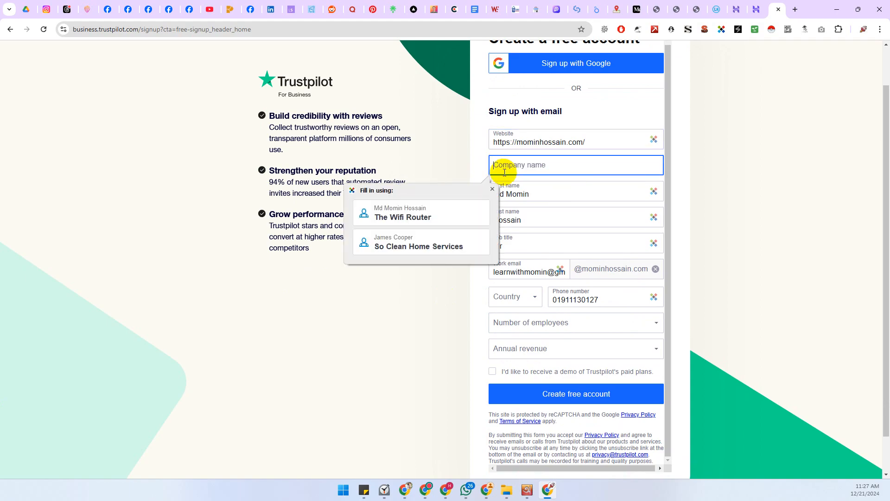
{"action": "key", "text": "super+v"}
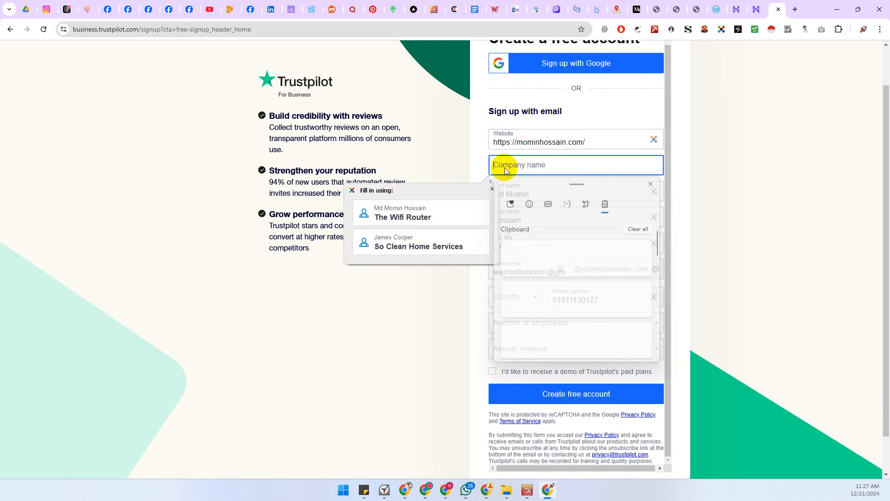
{"action": "scroll", "coordinate": [564, 285], "scroll_direction": "down", "scroll_amount": 3}
{"action": "scroll", "coordinate": [575, 273], "scroll_direction": "down", "scroll_amount": 1}
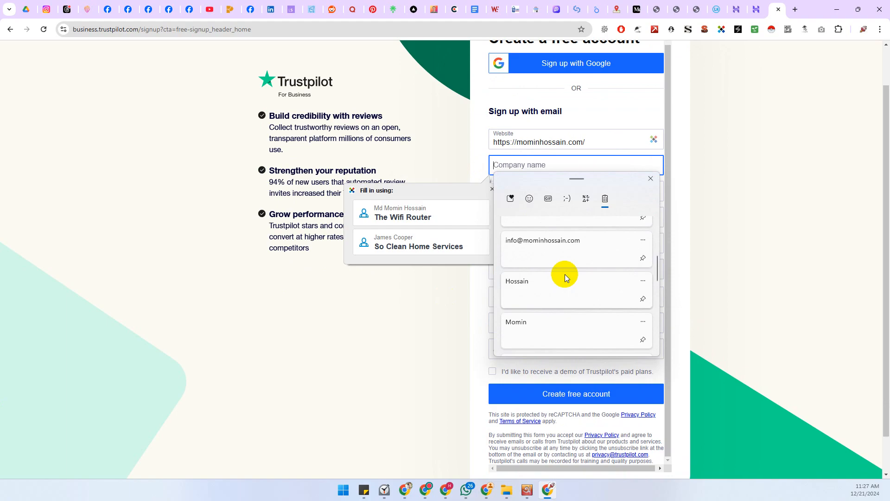
{"action": "left_click", "coordinate": [529, 324]}
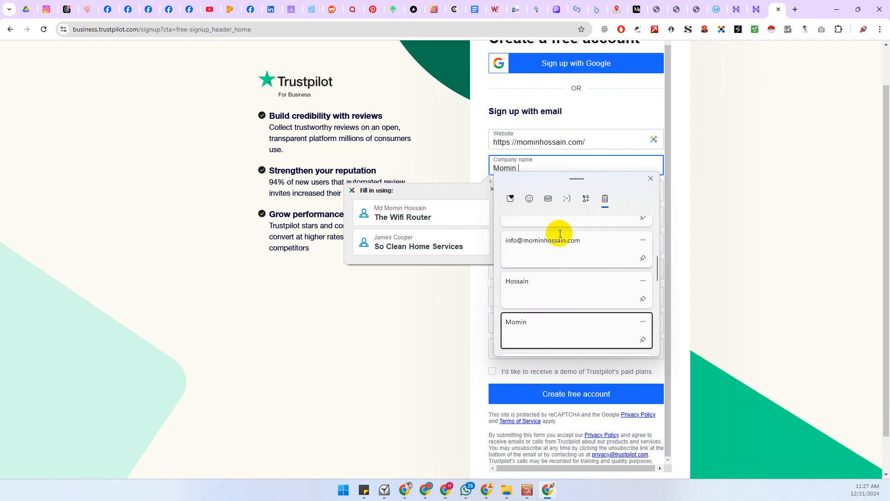
{"action": "key", "text": "super+v"}
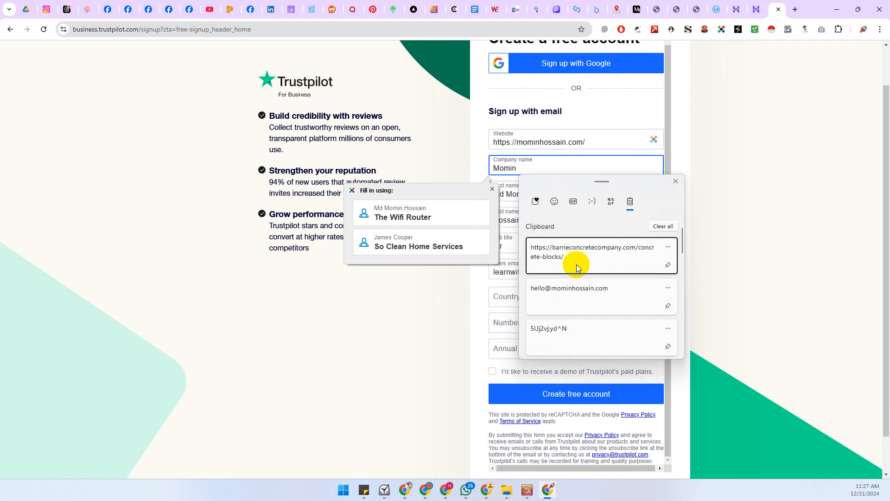
{"action": "scroll", "coordinate": [580, 265], "scroll_direction": "down", "scroll_amount": 4}
{"action": "scroll", "coordinate": [586, 268], "scroll_direction": "down", "scroll_amount": 1}
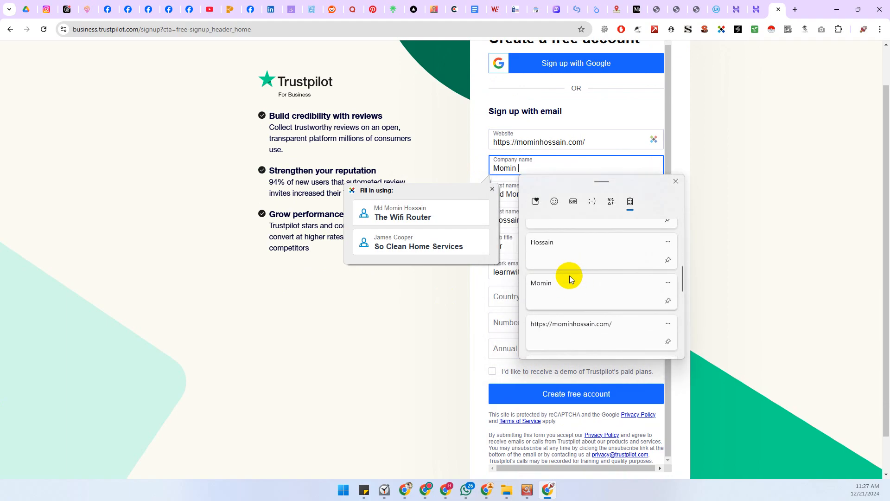
{"action": "left_click", "coordinate": [583, 235]}
Set the country to Bangladesh
{"action": "left_click", "coordinate": [493, 189]}
{"action": "scroll", "coordinate": [686, 218], "scroll_direction": "down", "scroll_amount": 1}
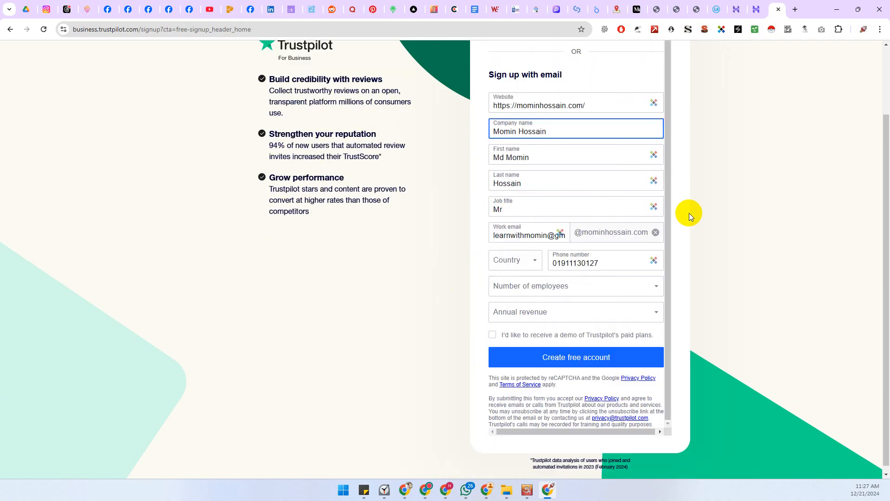
{"action": "left_click", "coordinate": [533, 254]}
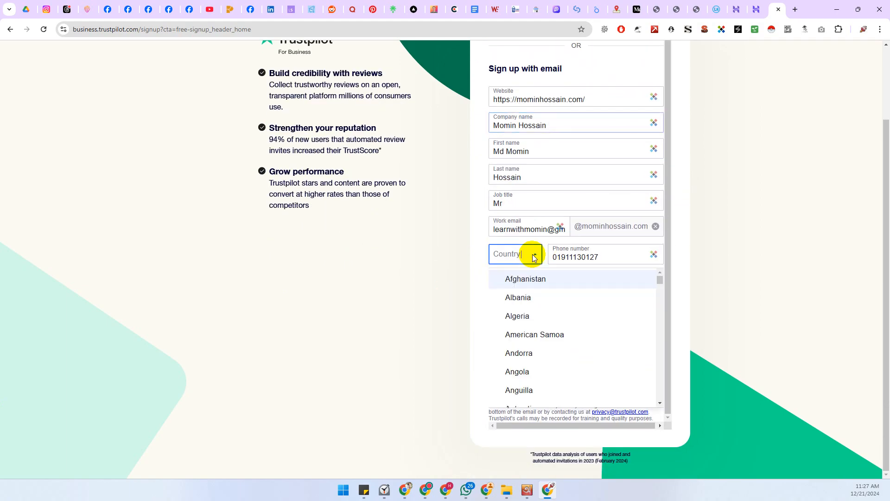
{"action": "scroll", "coordinate": [543, 315], "scroll_direction": "down", "scroll_amount": 5}
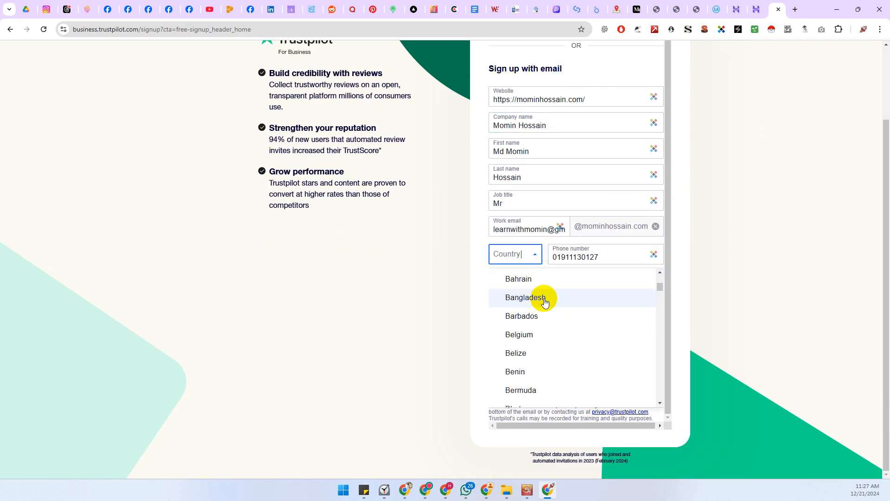
{"action": "left_click", "coordinate": [541, 298]}
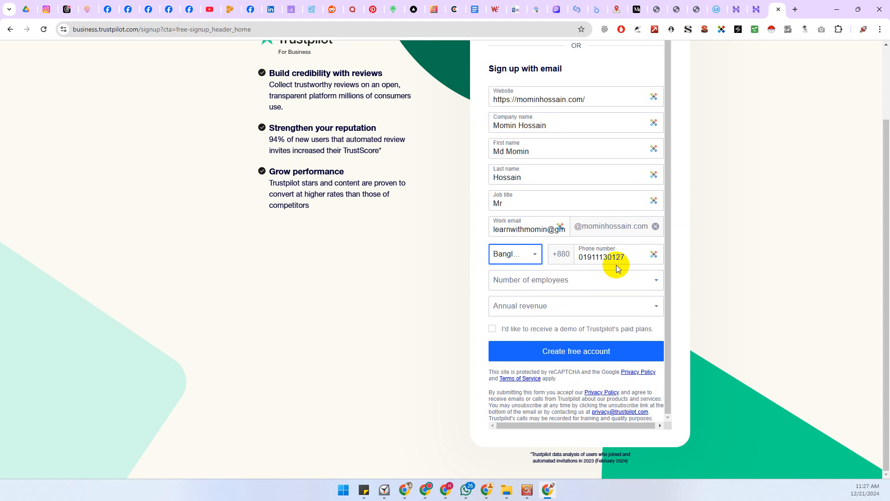
Retype the work email's prefix as 'hello'
{"action": "left_click", "coordinate": [531, 230]}
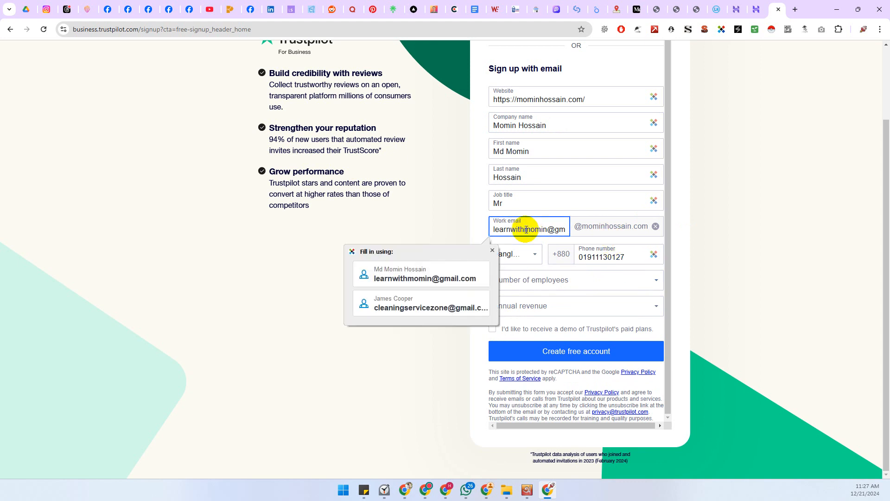
{"action": "key", "text": "ctrl+a"}
{"action": "key", "text": "BackSpace"}
{"action": "key", "text": "BackSpace"}
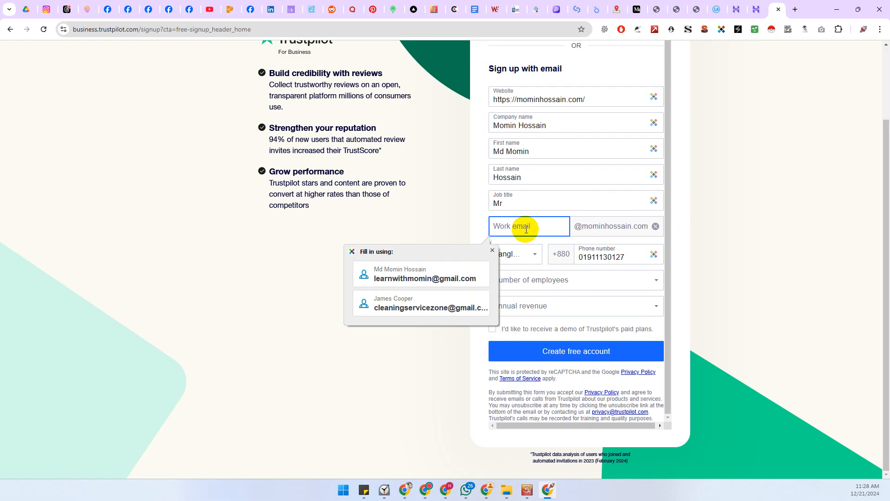
{"action": "left_click", "coordinate": [801, 234]}
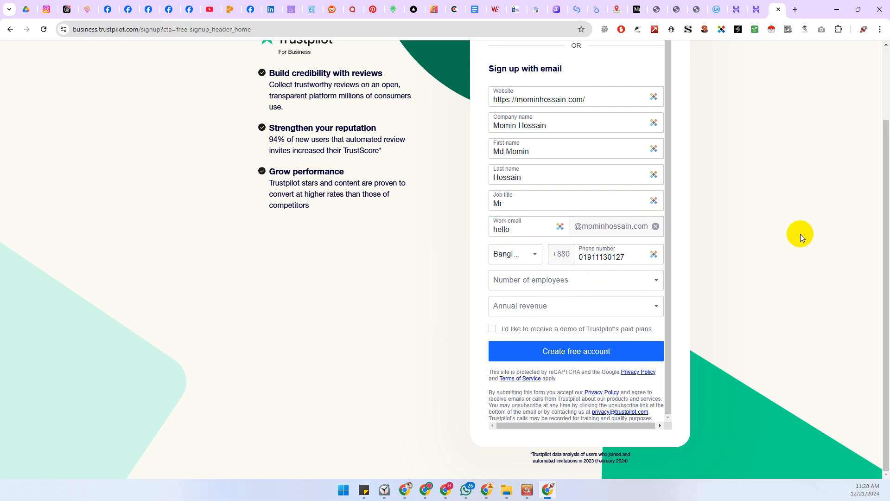
Choose 1-9 employees and $0 - 4.99m revenue, leave the demo box unchecked, and submit
{"action": "left_click", "coordinate": [513, 280]}
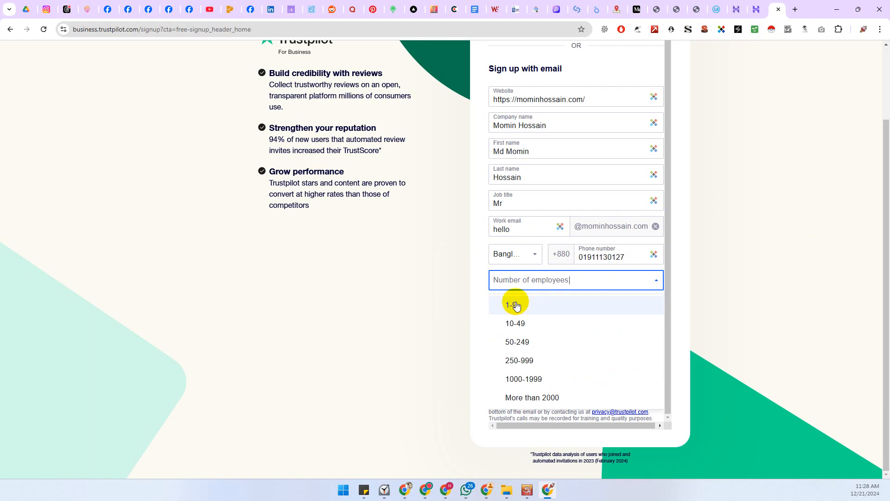
{"action": "left_click", "coordinate": [516, 303]}
{"action": "left_click", "coordinate": [517, 305]}
{"action": "left_click", "coordinate": [511, 330]}
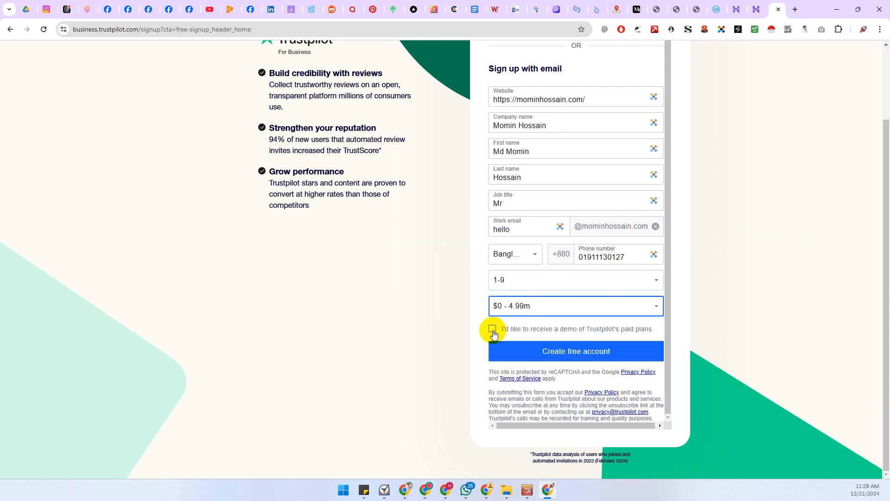
{"action": "left_click", "coordinate": [493, 329]}
{"action": "left_click", "coordinate": [493, 329]}
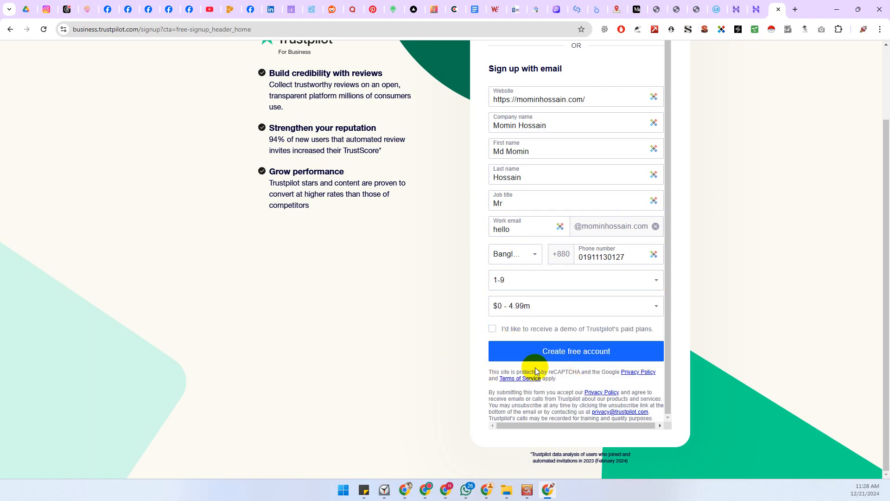
{"action": "left_click", "coordinate": [563, 356]}
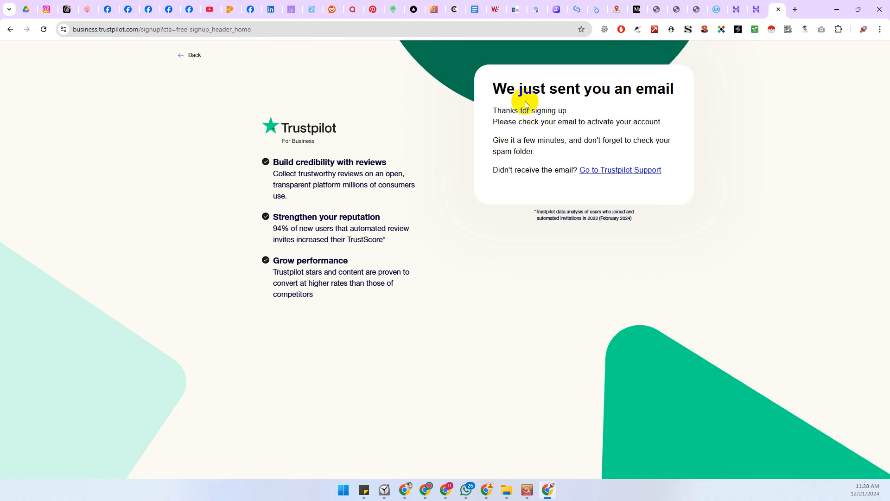
{"action": "left_click_drag", "start_coordinate": [615, 88], "coordinate": [636, 82]}
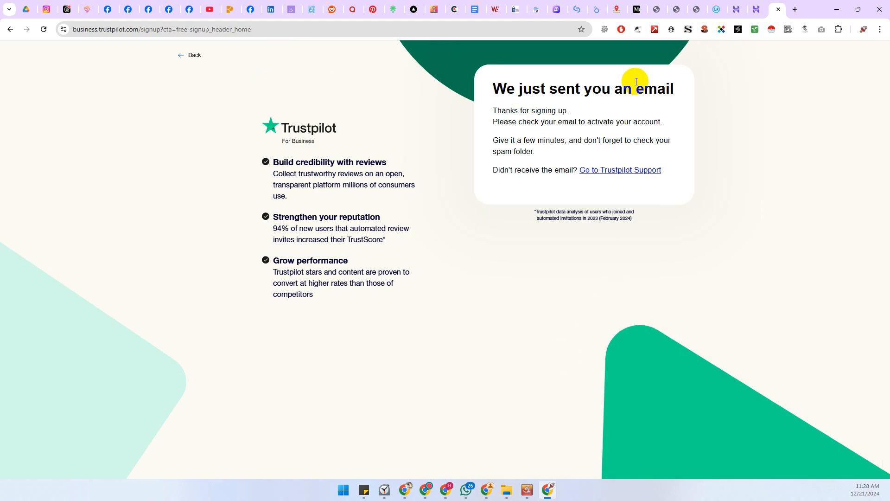
Refresh the webmail inbox, open the 'Activate your Trustpilot account' email and follow its activation link
{"action": "left_click", "coordinate": [757, 7]}
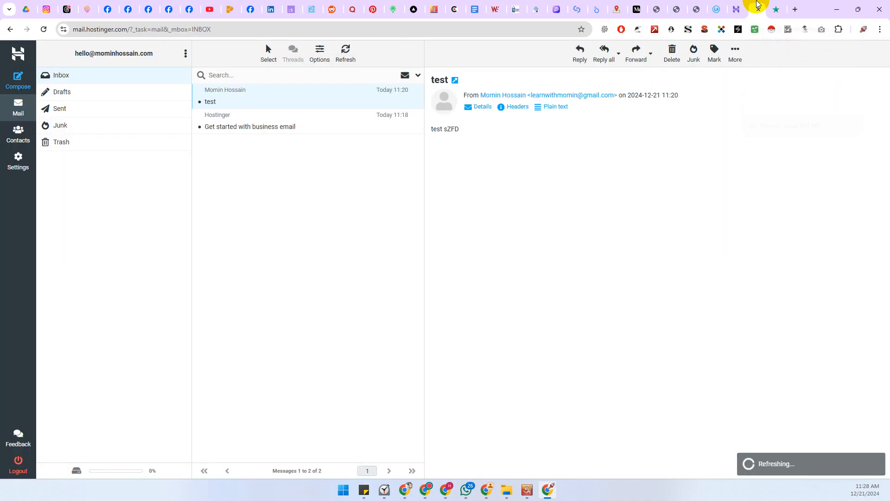
{"action": "left_click", "coordinate": [43, 29]}
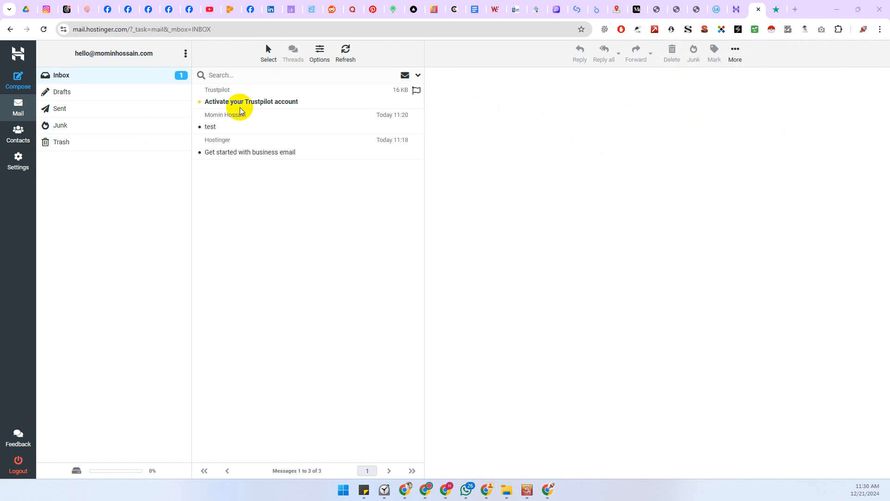
{"action": "left_click", "coordinate": [240, 102]}
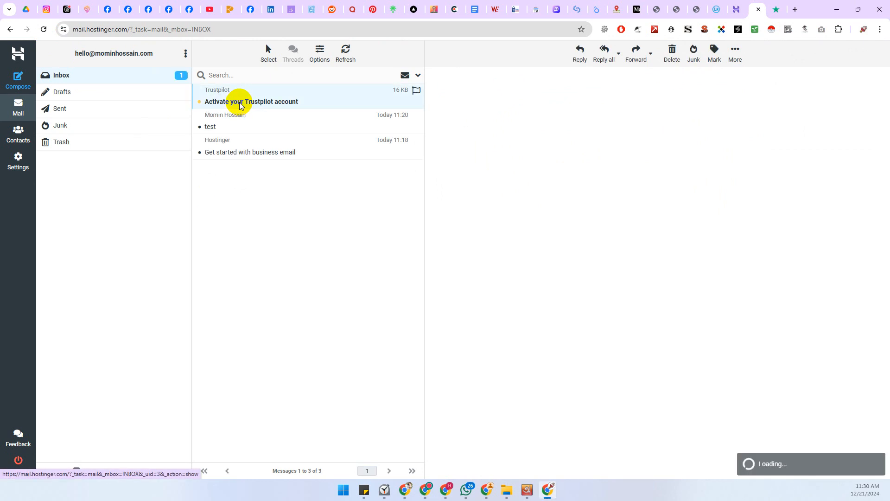
{"action": "left_click", "coordinate": [632, 349]}
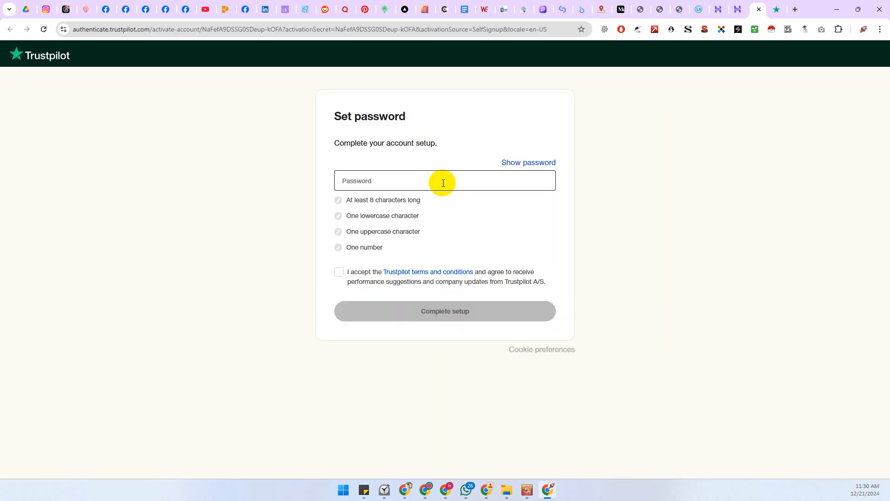
Paste a password meeting all four requirements, accept the terms and complete the setup
{"action": "left_click", "coordinate": [376, 182]}
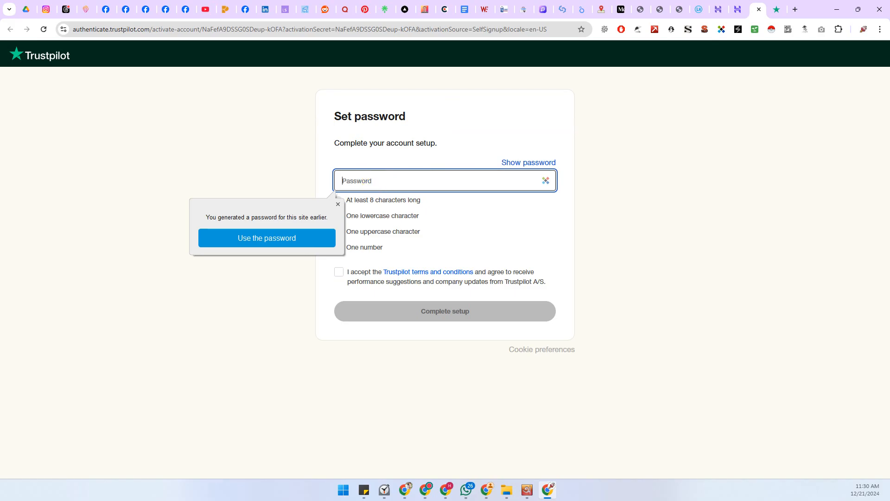
{"action": "key", "text": "alt+Tab"}
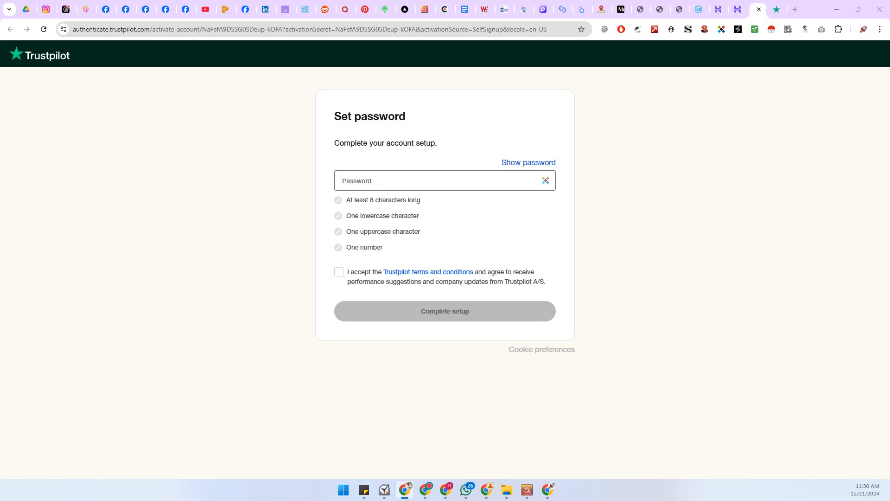
{"action": "key", "text": "alt+Tab"}
{"action": "key", "text": "alt+Tab"}
{"action": "left_click", "coordinate": [364, 180]}
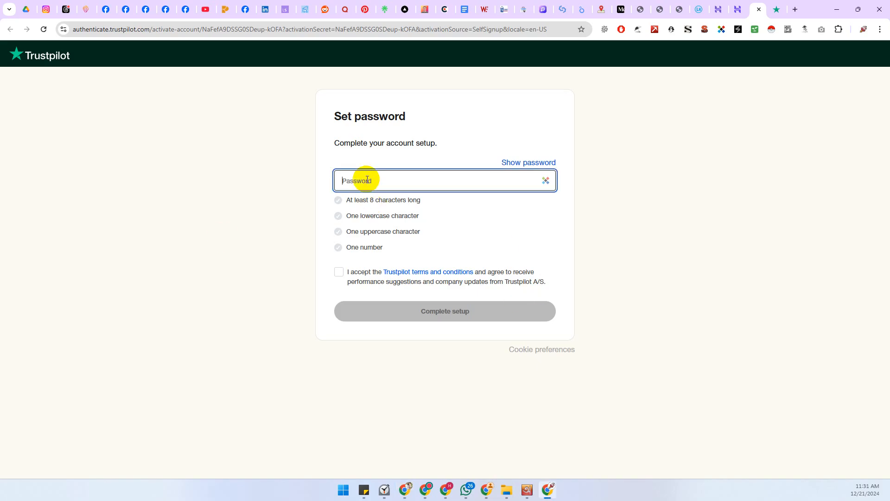
{"action": "key", "text": "ctrl+v"}
{"action": "left_click", "coordinate": [231, 311]}
{"action": "left_click", "coordinate": [334, 272]}
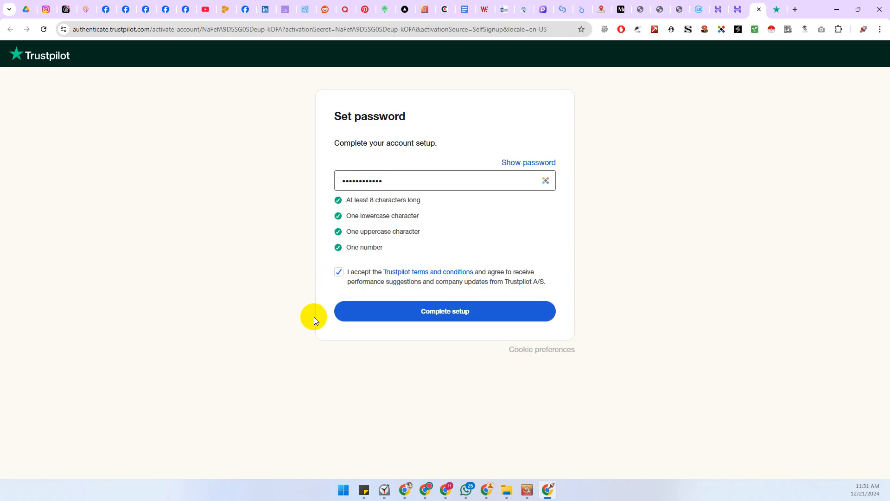
{"action": "left_click", "coordinate": [412, 310]}
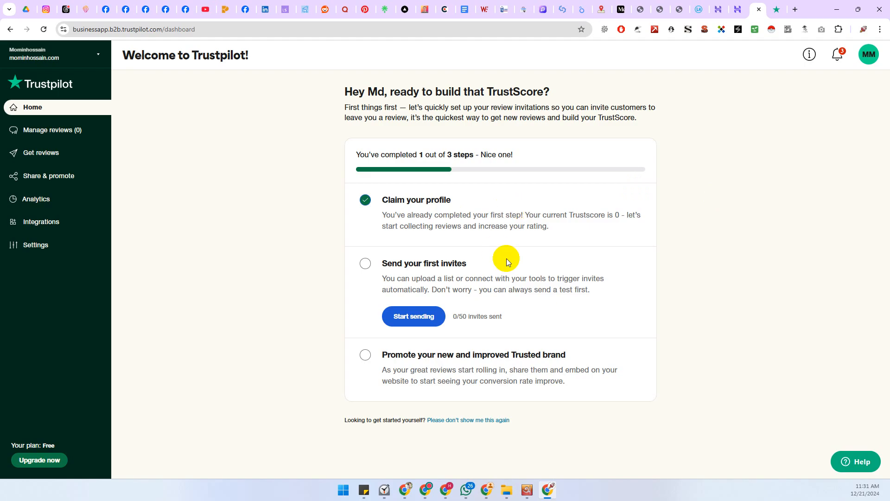
Let the welcome dashboard load, then briefly open and close the Get reviews and Manage reviews menus
{"action": "double_click", "coordinate": [391, 261]}
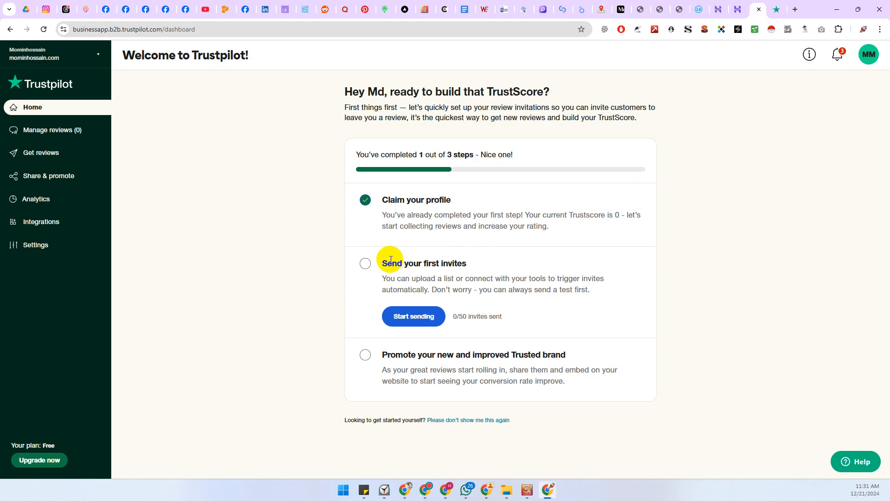
{"action": "left_click", "coordinate": [369, 268]}
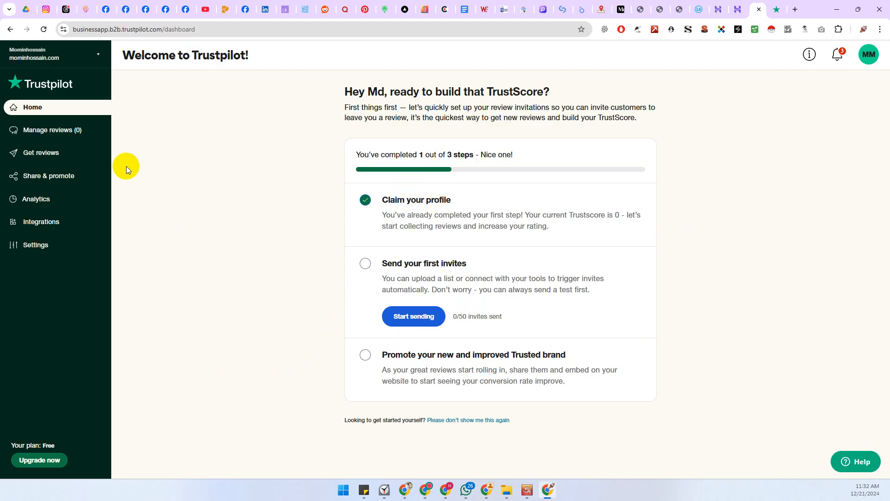
{"action": "left_click", "coordinate": [45, 153]}
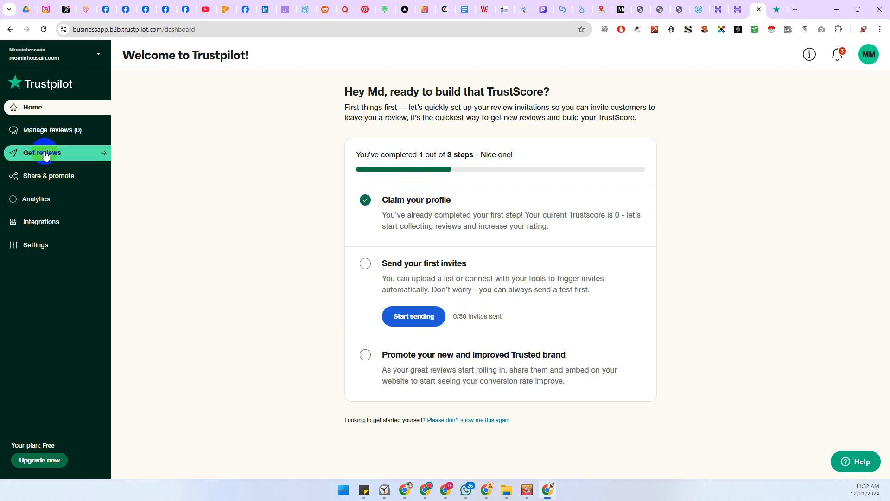
{"action": "left_click", "coordinate": [52, 131]}
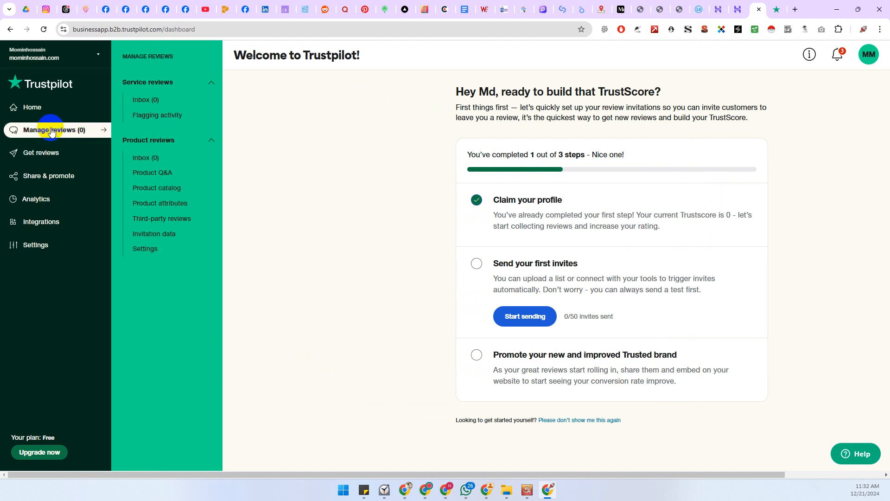
{"action": "left_click", "coordinate": [358, 190]}
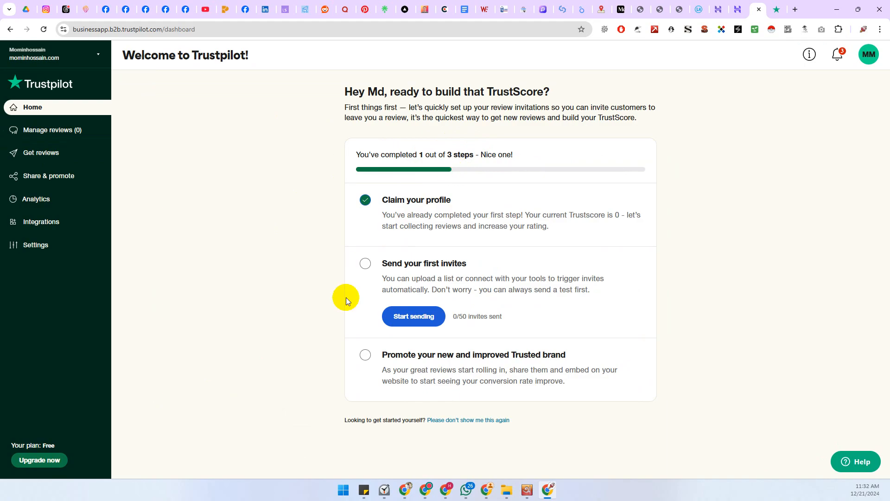
Start sending the first review invitations to reach the Invitation methods page
{"action": "left_click", "coordinate": [392, 315]}
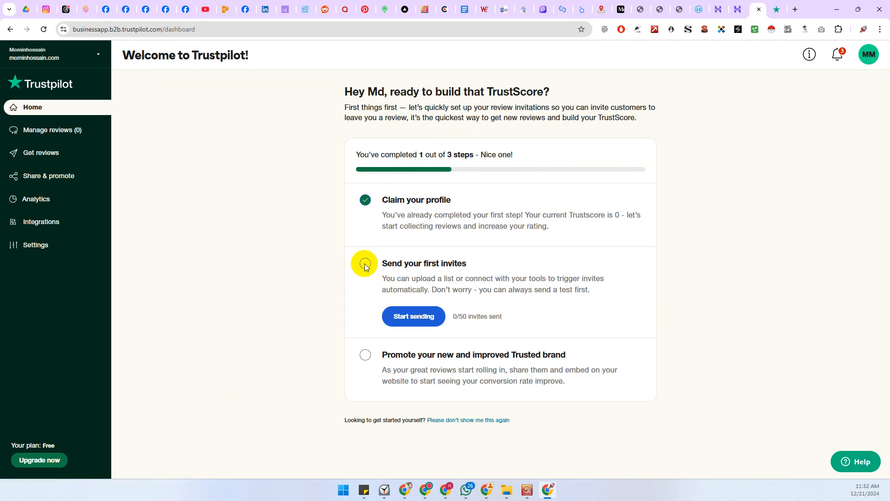
{"action": "left_click", "coordinate": [399, 319]}
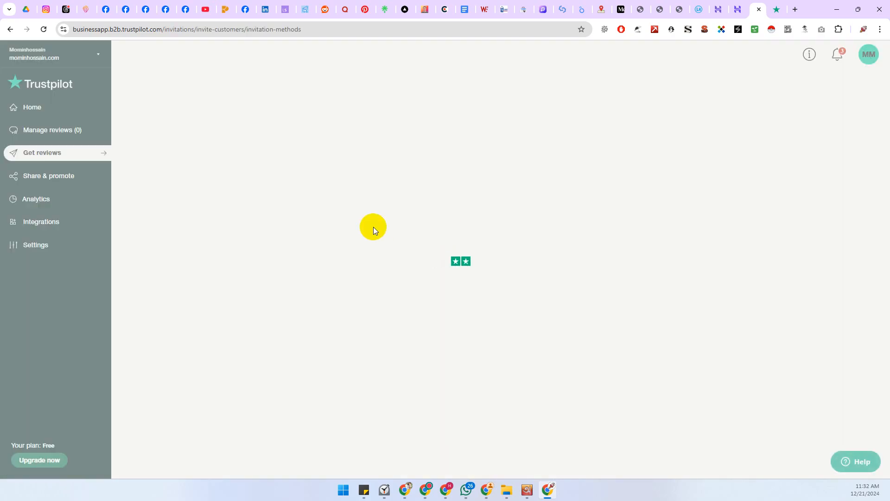
{"action": "scroll", "coordinate": [300, 258], "scroll_direction": "down", "scroll_amount": 1}
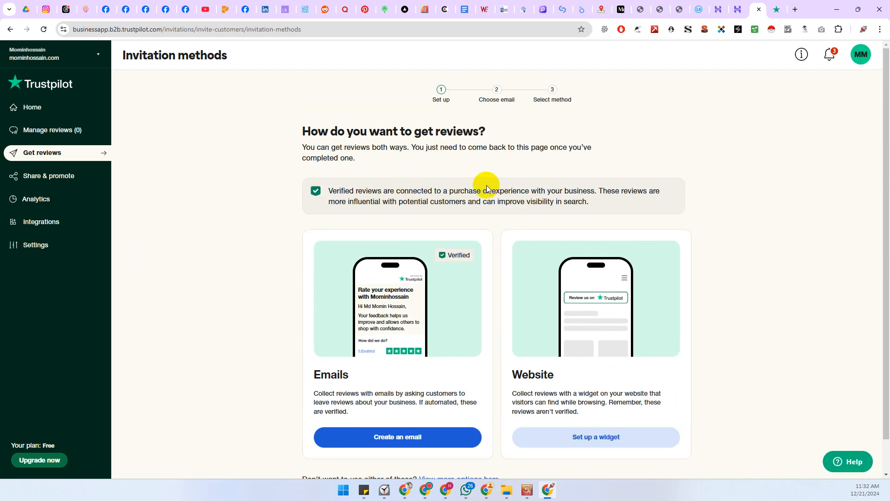
{"action": "left_click", "coordinate": [53, 143]}
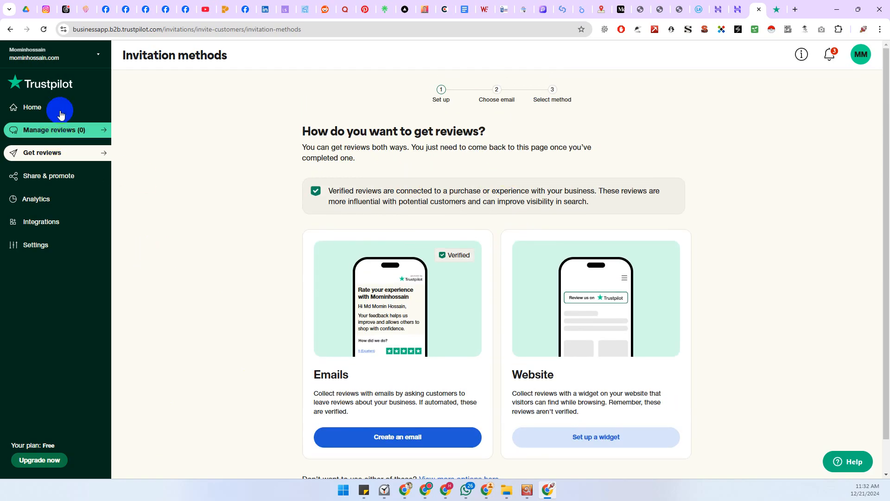
Open the public review profile from the account menu, then return to the business tab
{"action": "left_click", "coordinate": [98, 57]}
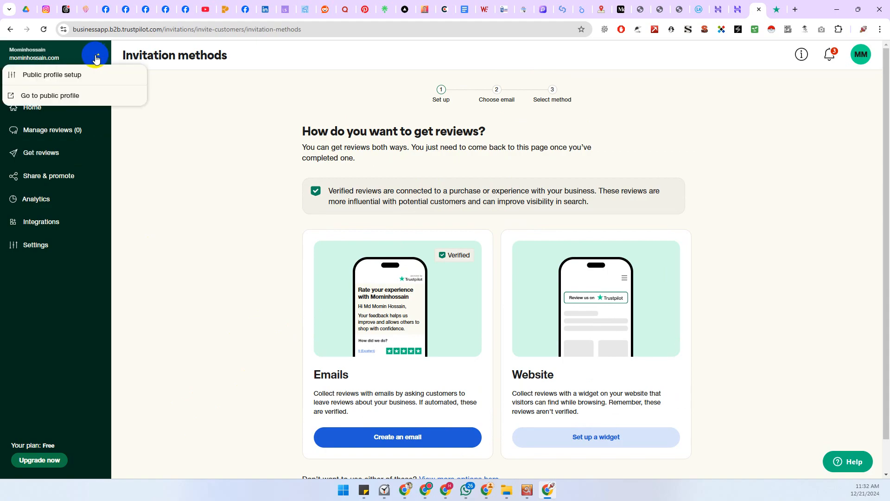
{"action": "left_click", "coordinate": [51, 96]}
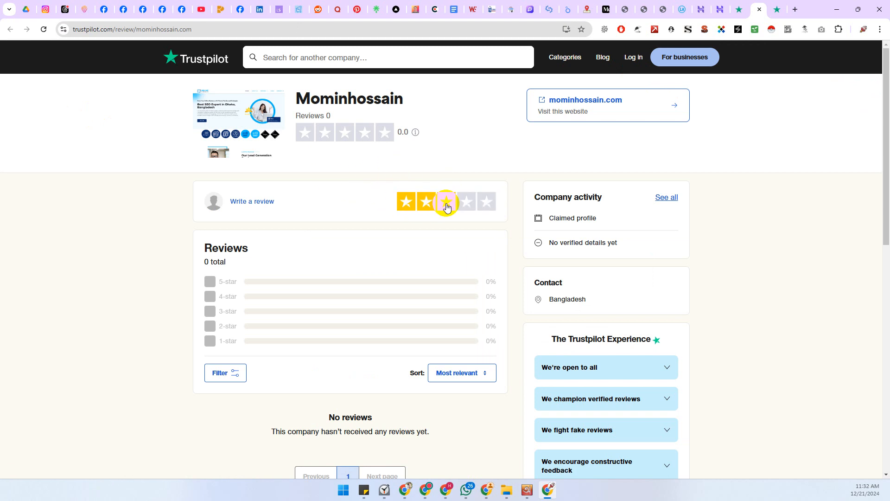
{"action": "left_click", "coordinate": [739, 10]}
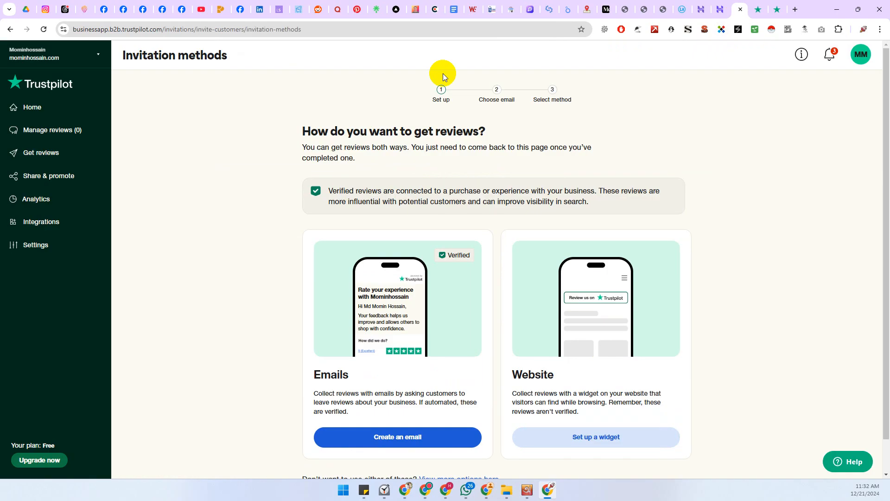
{"action": "left_click", "coordinate": [98, 56]}
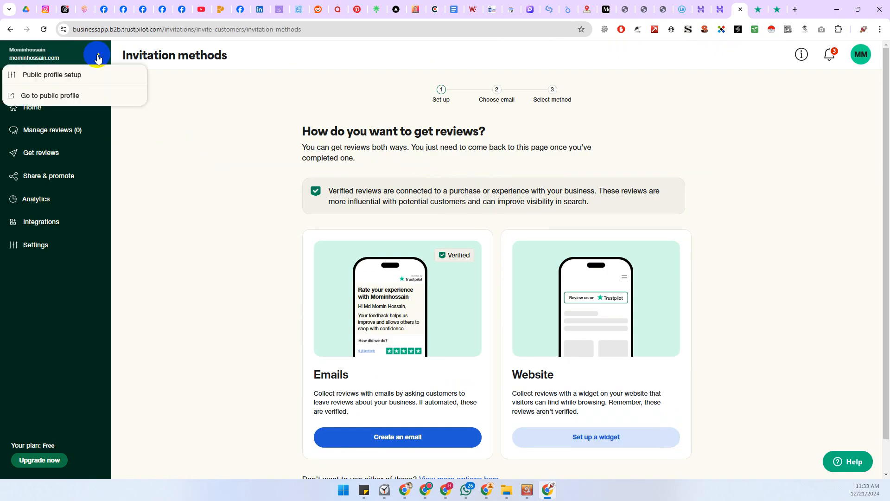
Open Public profile setup and expand the About your business section
{"action": "left_click", "coordinate": [54, 74]}
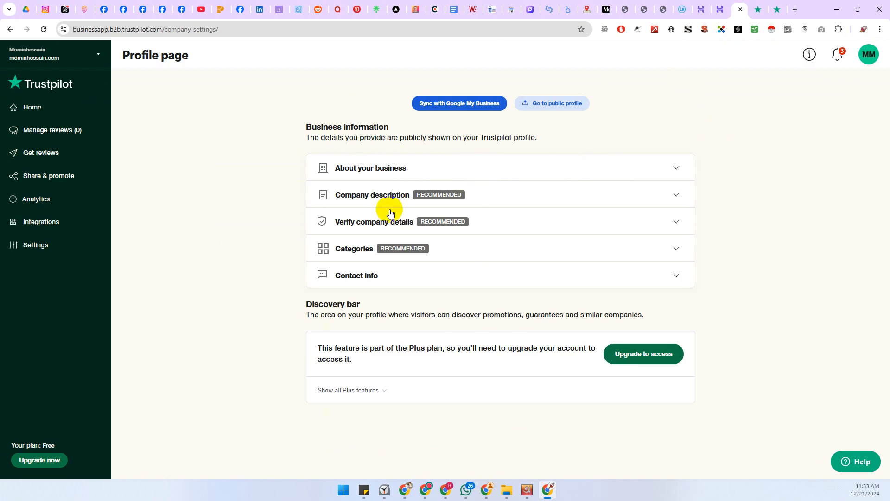
{"action": "left_click", "coordinate": [395, 170]}
{"action": "scroll", "coordinate": [541, 216], "scroll_direction": "down", "scroll_amount": 3}
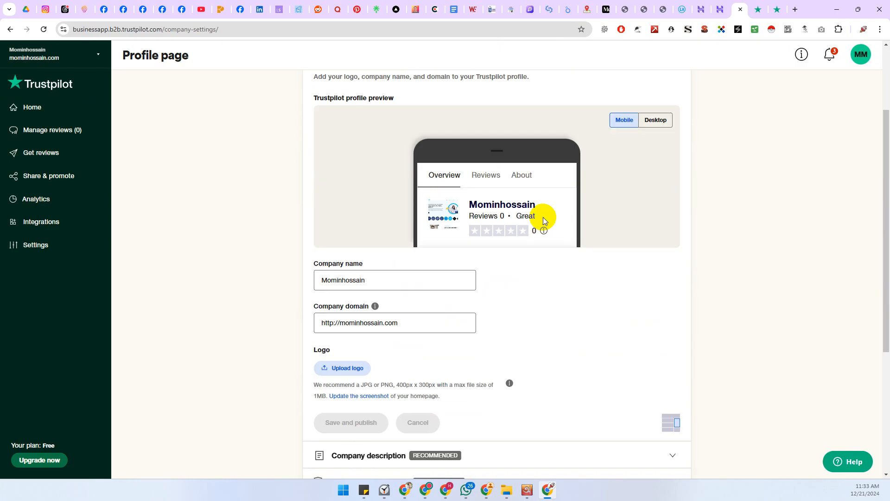
{"action": "scroll", "coordinate": [542, 216], "scroll_direction": "down", "scroll_amount": 2}
{"action": "scroll", "coordinate": [557, 200], "scroll_direction": "down", "scroll_amount": 2}
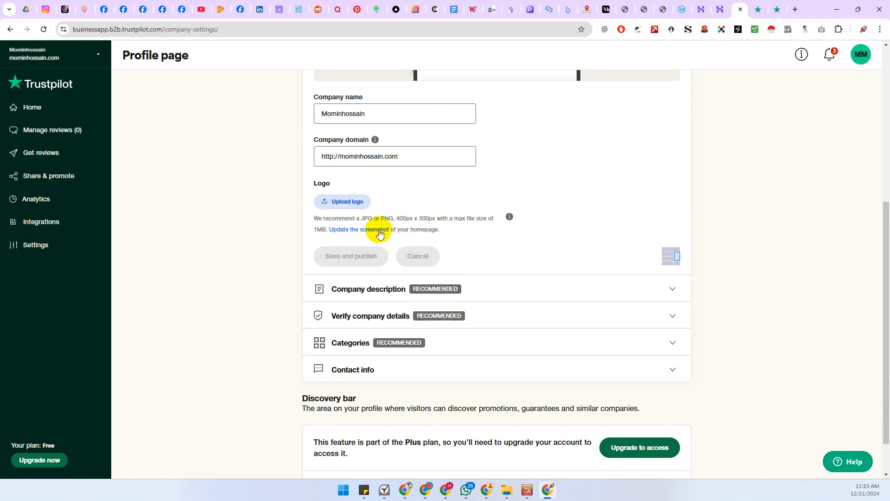
{"action": "scroll", "coordinate": [527, 195], "scroll_direction": "down", "scroll_amount": 1}
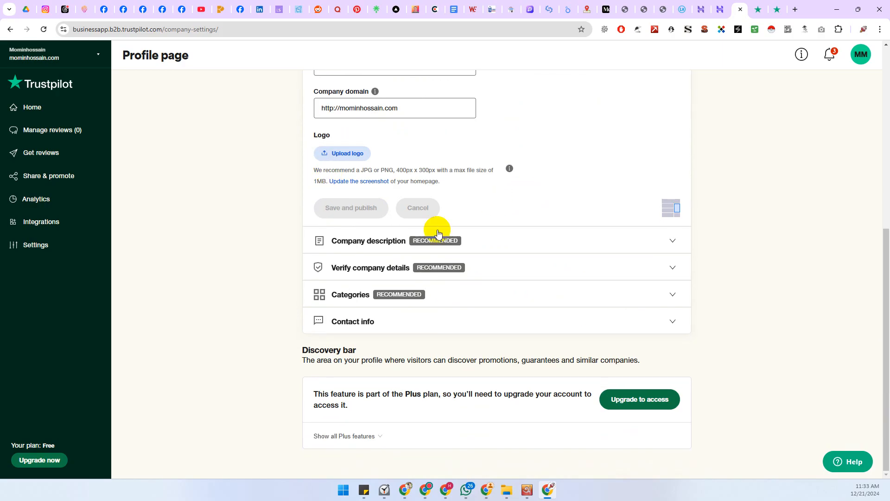
Open and close Company description, then expand Verify company details
{"action": "left_click", "coordinate": [364, 241]}
{"action": "scroll", "coordinate": [487, 229], "scroll_direction": "down", "scroll_amount": 2}
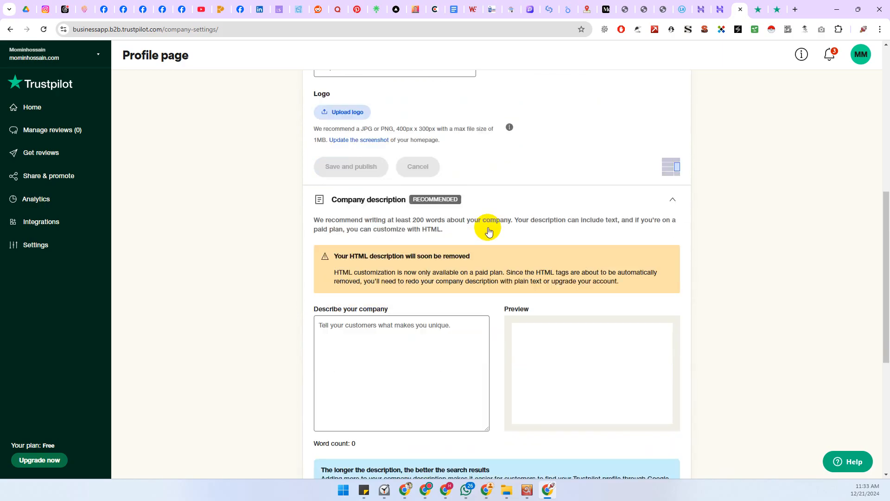
{"action": "left_click", "coordinate": [385, 148]}
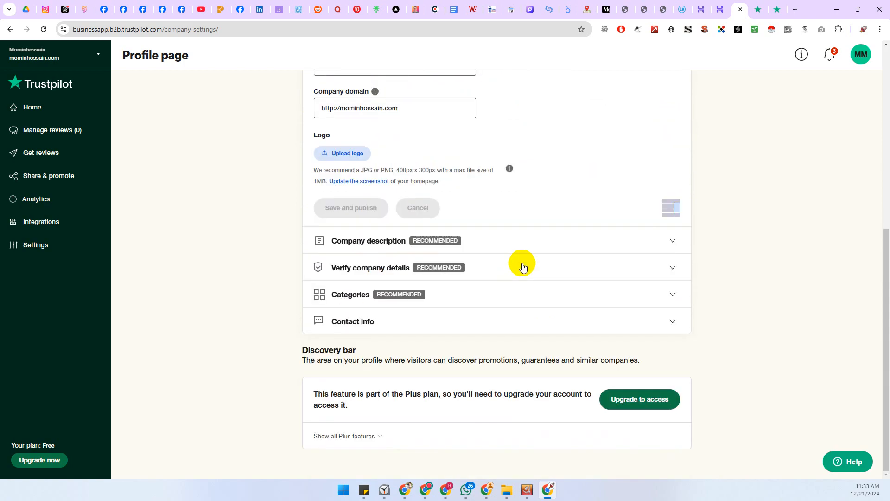
{"action": "left_click", "coordinate": [384, 268]}
{"action": "scroll", "coordinate": [501, 260], "scroll_direction": "down", "scroll_amount": 2}
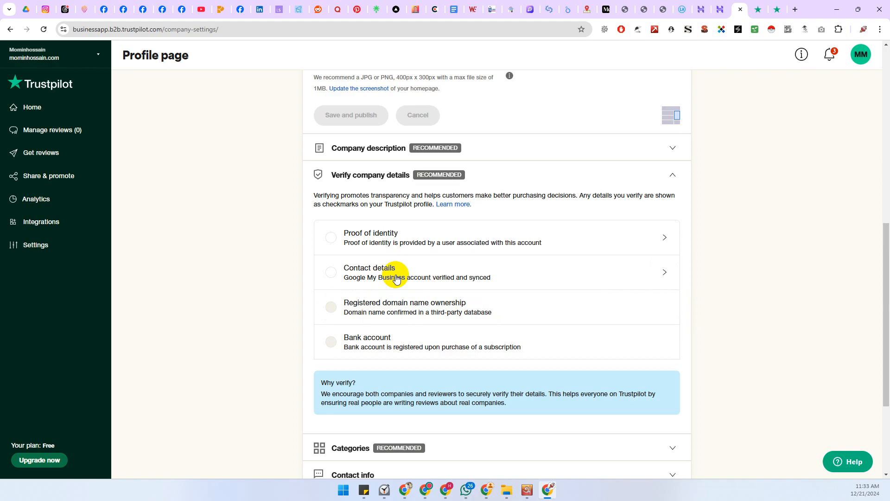
Switch to another Chrome profile and load the Trustpilot Business dashboard URL in a new tab
{"action": "left_click", "coordinate": [864, 29]}
{"action": "scroll", "coordinate": [784, 325], "scroll_direction": "down", "scroll_amount": 5}
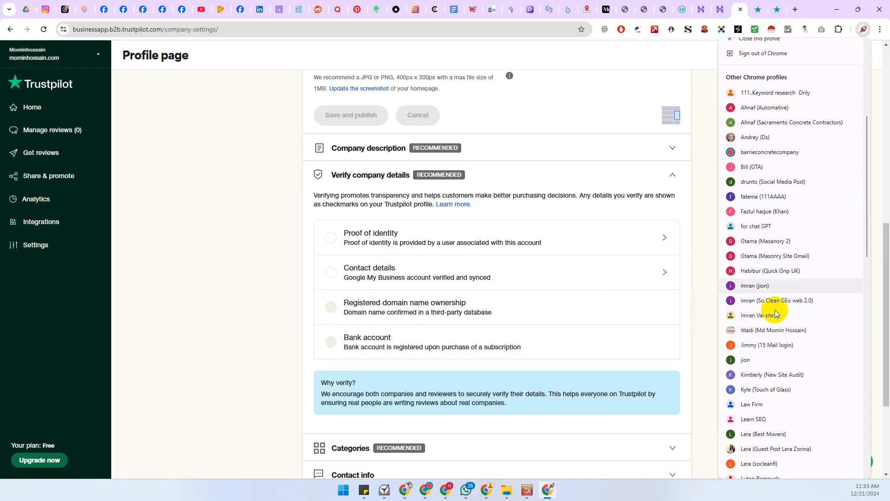
{"action": "left_click", "coordinate": [752, 331]}
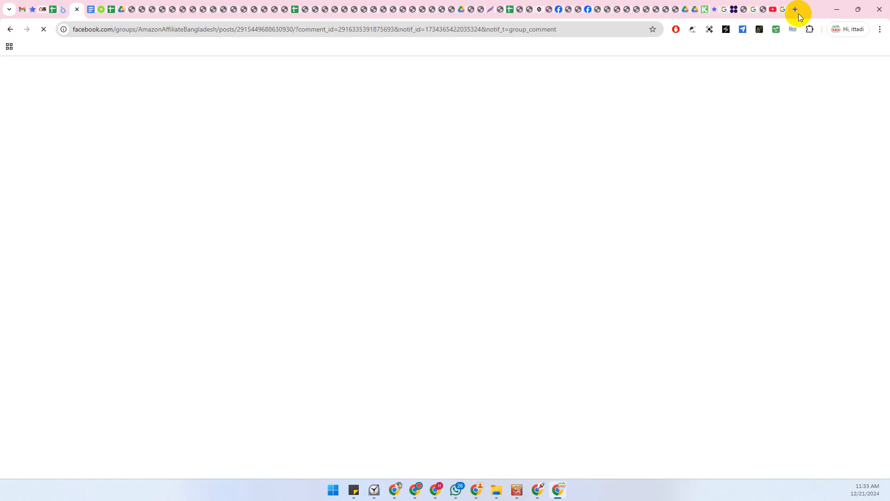
{"action": "left_click", "coordinate": [796, 10]}
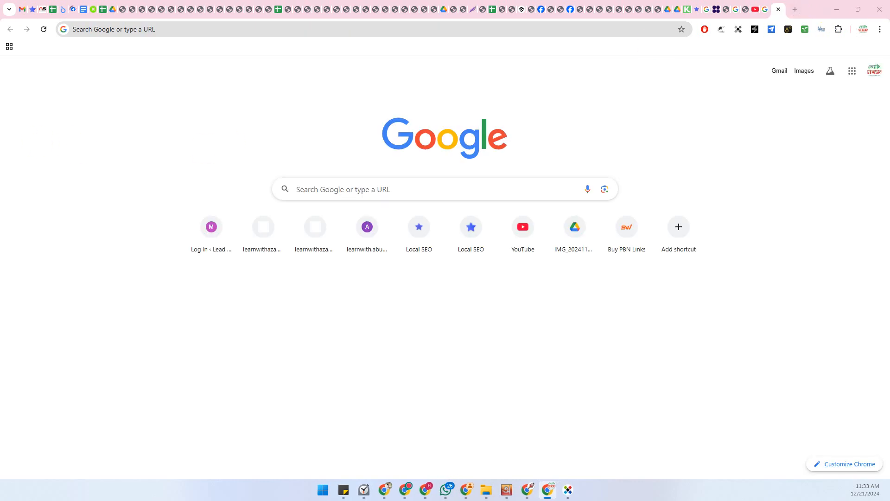
{"action": "left_click", "coordinate": [93, 29]}
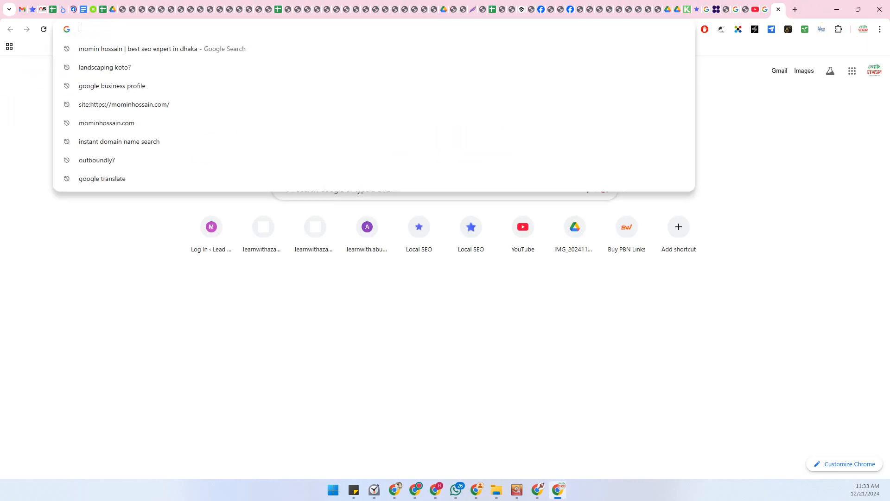
{"action": "key", "text": "alt+Tab"}
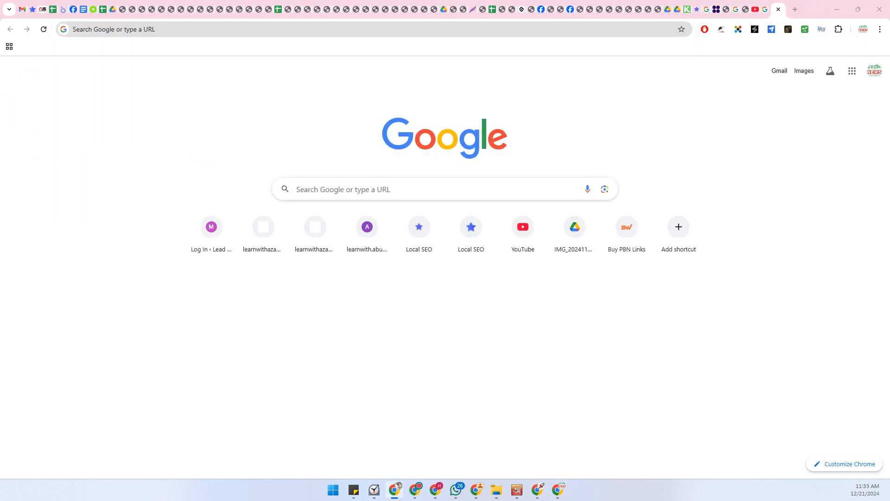
{"action": "left_click", "coordinate": [117, 31]}
{"action": "type", "text": "https://businessapp.b2b.trustpilot.com/dashboard"}
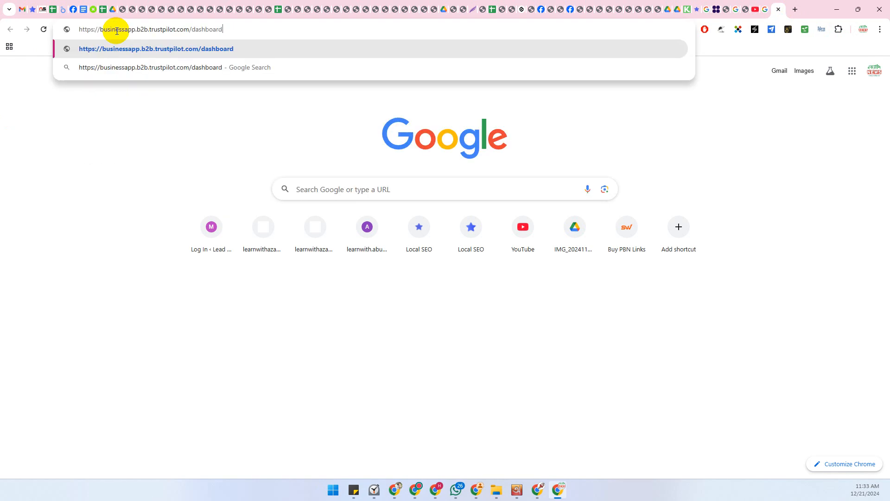
{"action": "key", "text": "Return"}
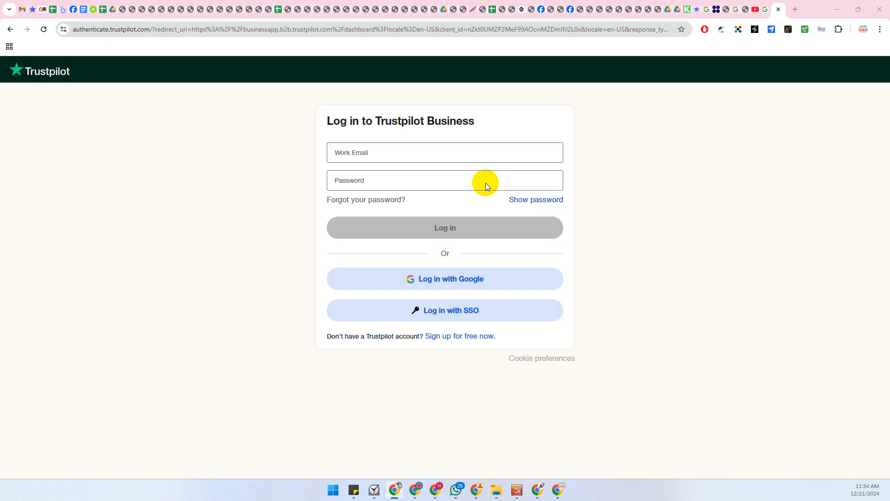
Log in using the work email from clipboard history and the pasted password
{"action": "left_click", "coordinate": [354, 154]}
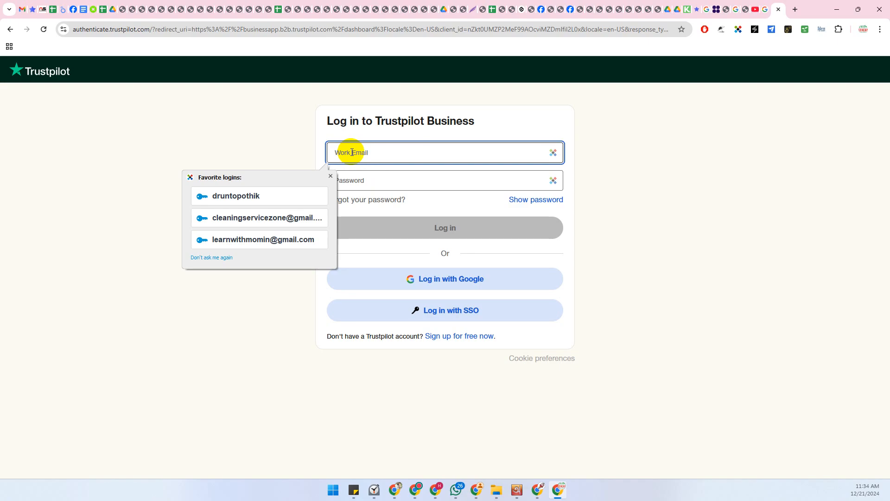
{"action": "key", "text": "super+v"}
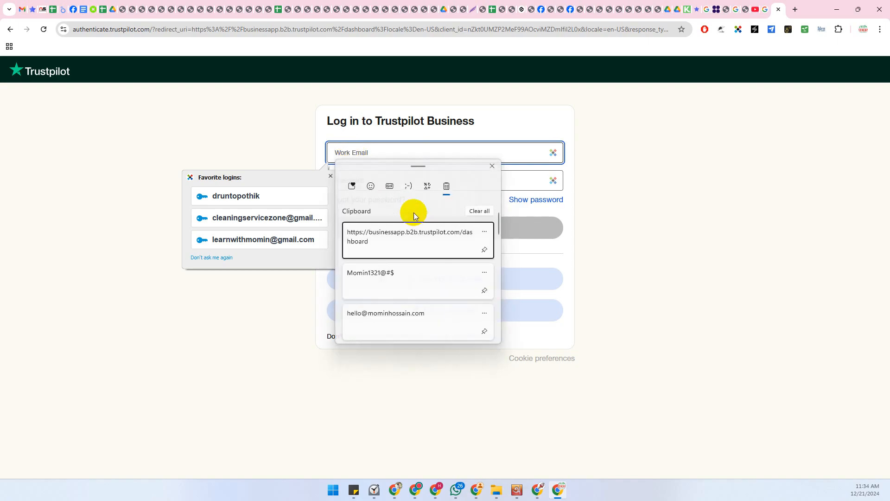
{"action": "left_click", "coordinate": [406, 318]}
{"action": "left_click", "coordinate": [359, 181]}
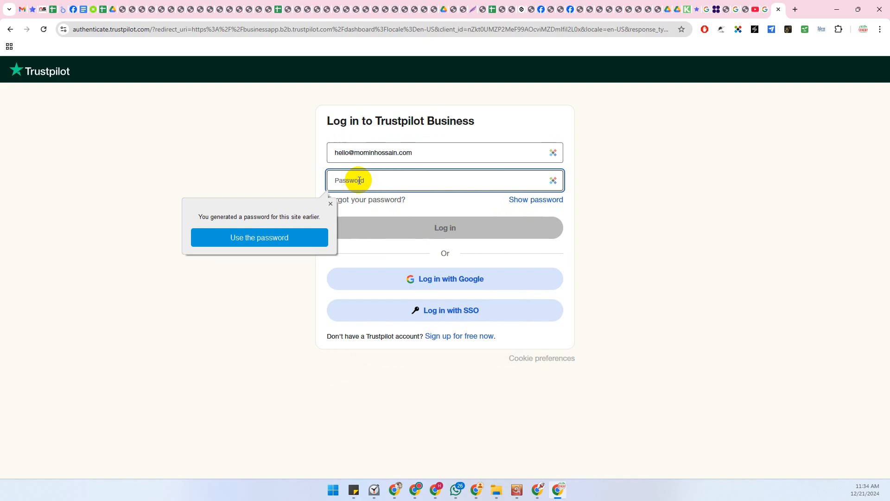
{"action": "key", "text": "super"}
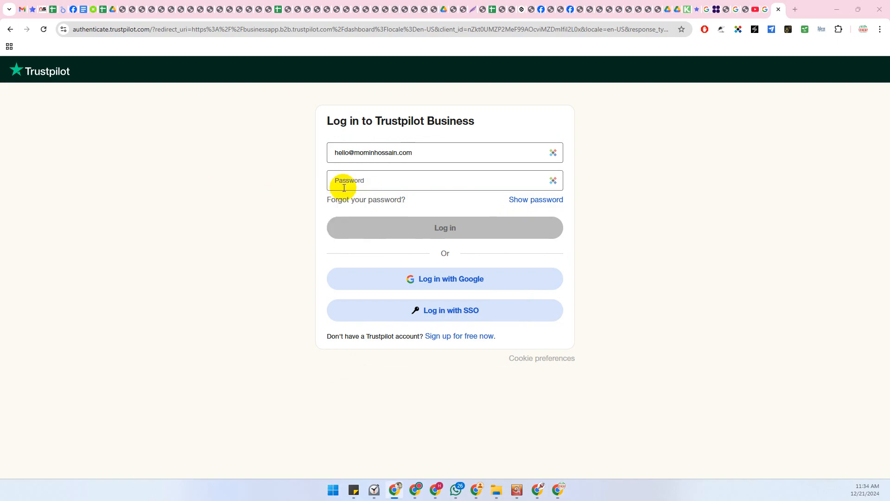
{"action": "left_click", "coordinate": [375, 182]}
{"action": "key", "text": "ctrl+v"}
{"action": "left_click", "coordinate": [417, 229]}
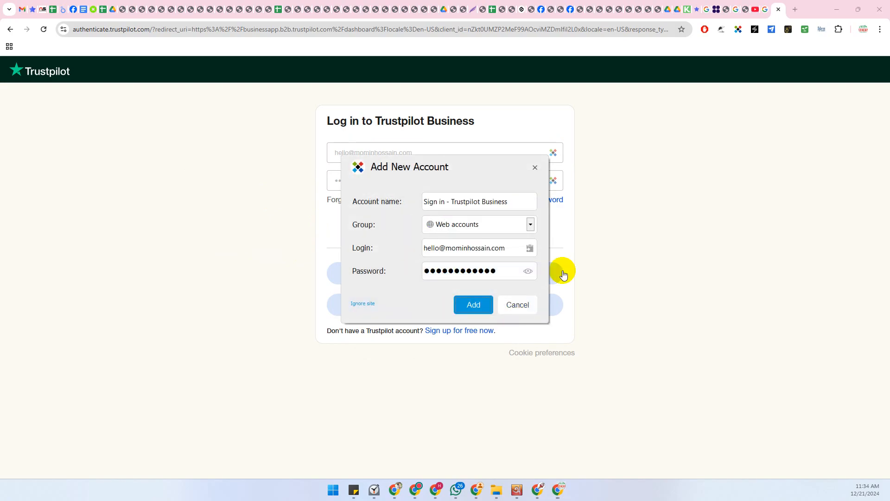
{"action": "left_click", "coordinate": [518, 311]}
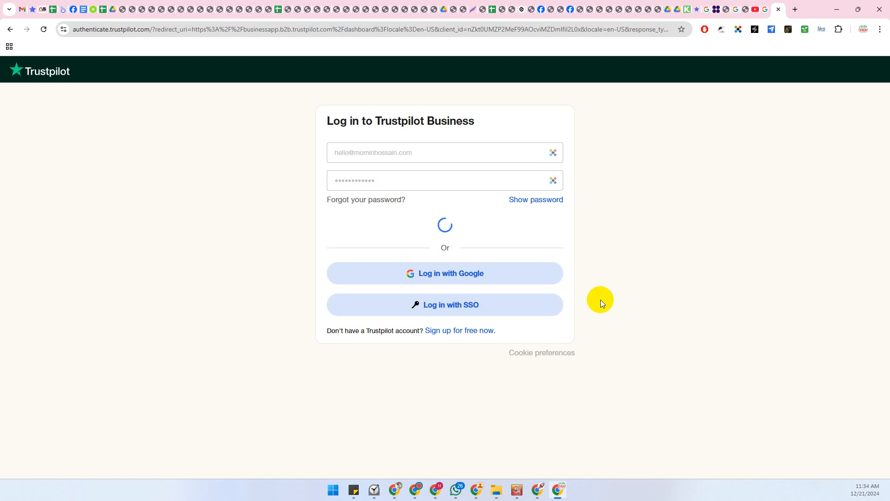
Close the leftover Trustpilot, public review and signup confirmation tabs, and return to the dashboard window
{"action": "left_click", "coordinate": [537, 489]}
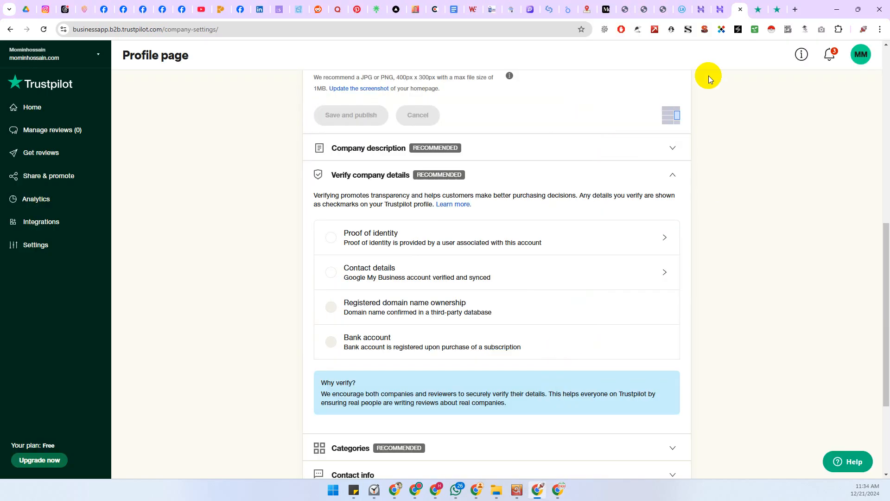
{"action": "left_click", "coordinate": [739, 12]}
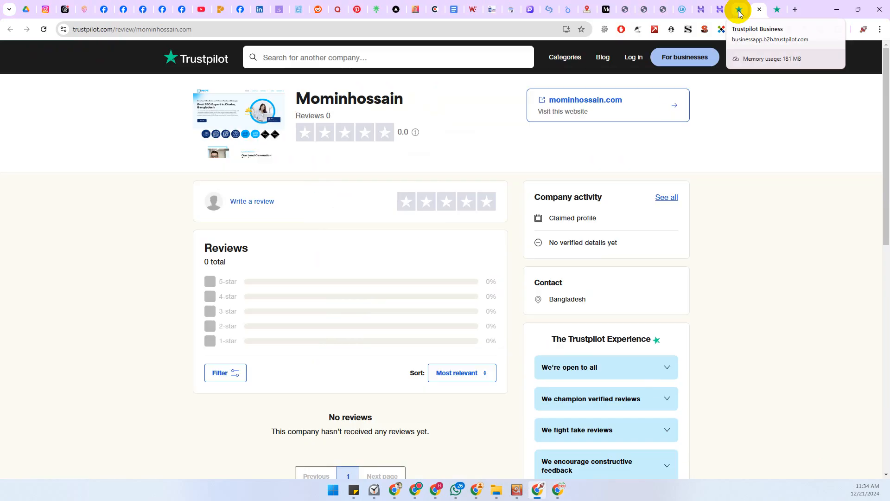
{"action": "left_click", "coordinate": [740, 10]}
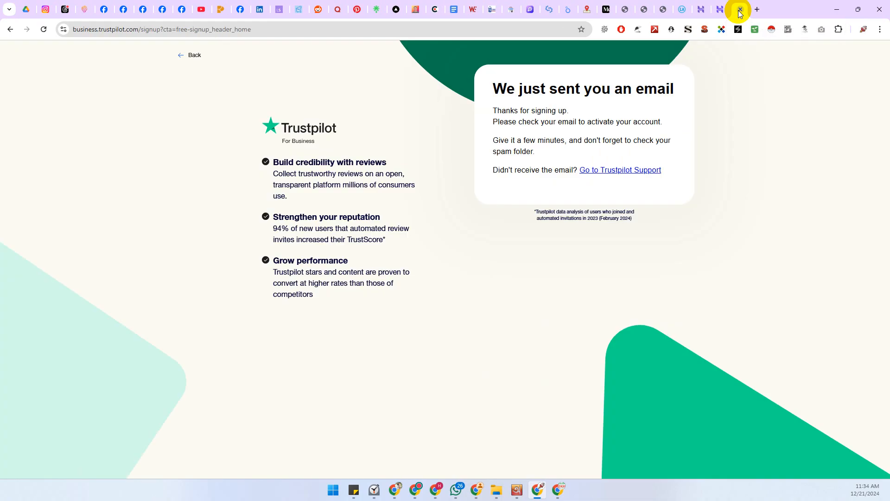
{"action": "left_click", "coordinate": [740, 12]}
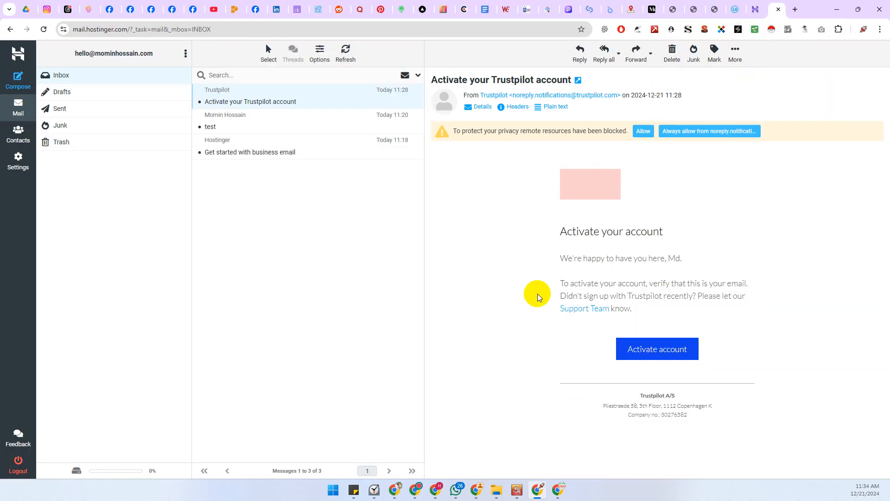
{"action": "left_click", "coordinate": [558, 489]}
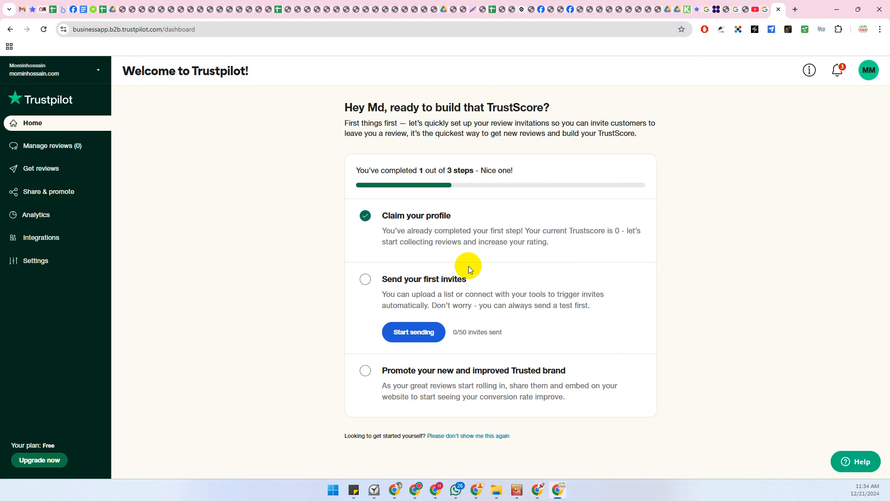
Verify the company contact details by connecting the Google account's My Business listing, then save the Verified result
{"action": "left_click", "coordinate": [96, 71]}
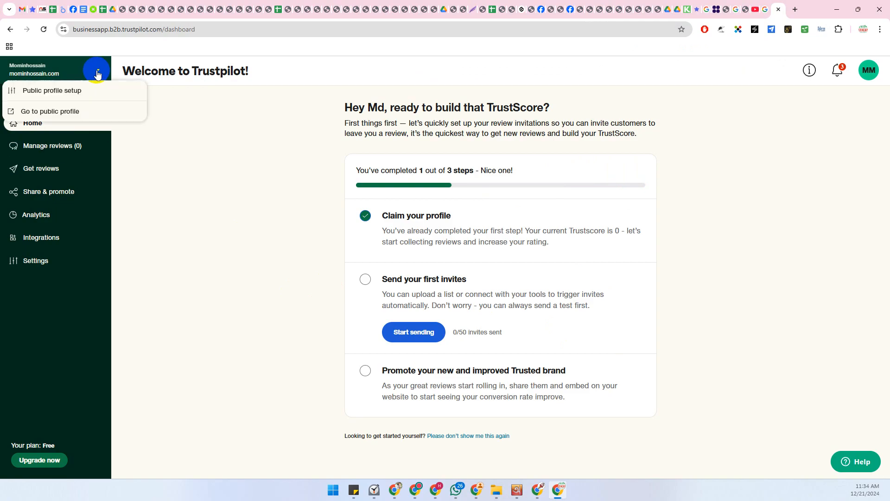
{"action": "left_click", "coordinate": [68, 93]}
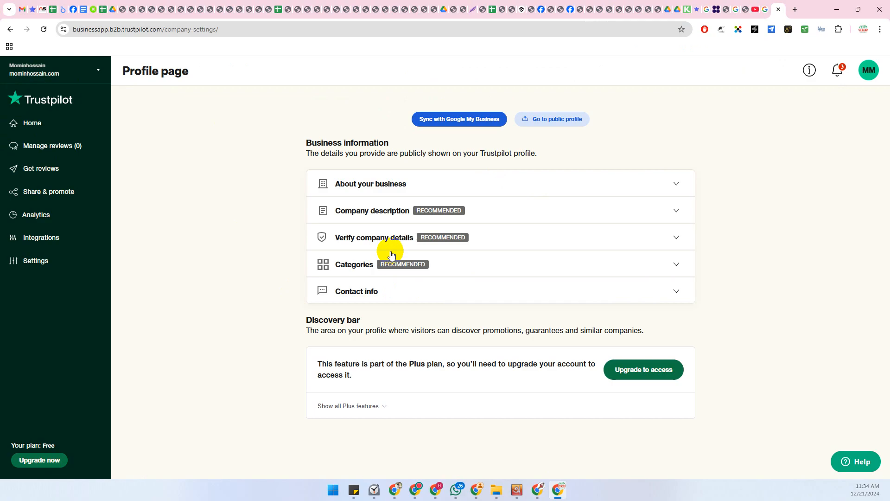
{"action": "left_click", "coordinate": [427, 237]}
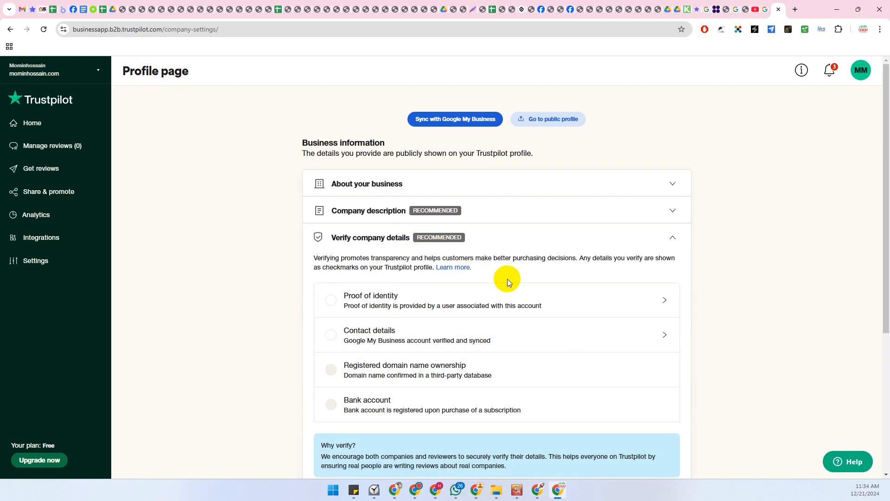
{"action": "left_click", "coordinate": [443, 342]}
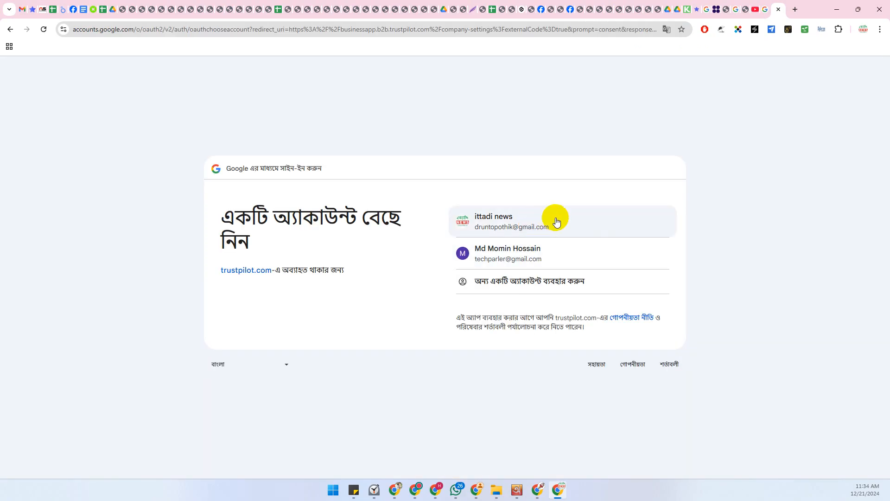
{"action": "left_click", "coordinate": [557, 221]}
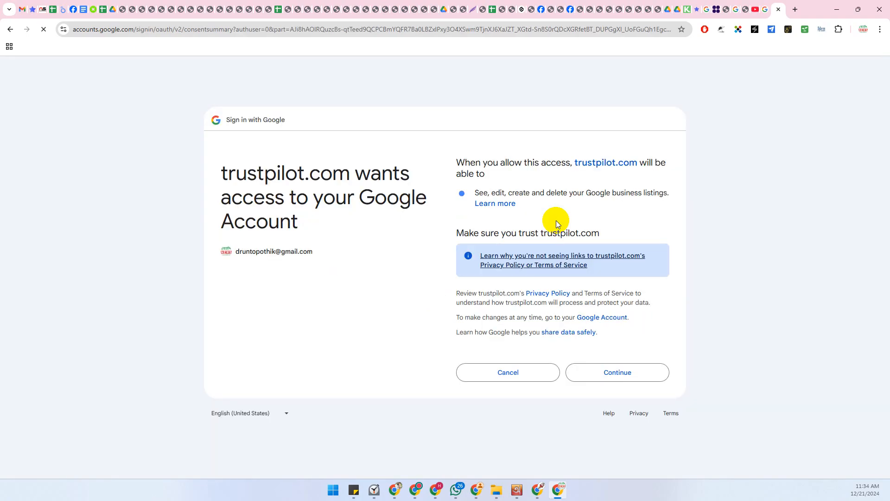
{"action": "left_click", "coordinate": [610, 375]}
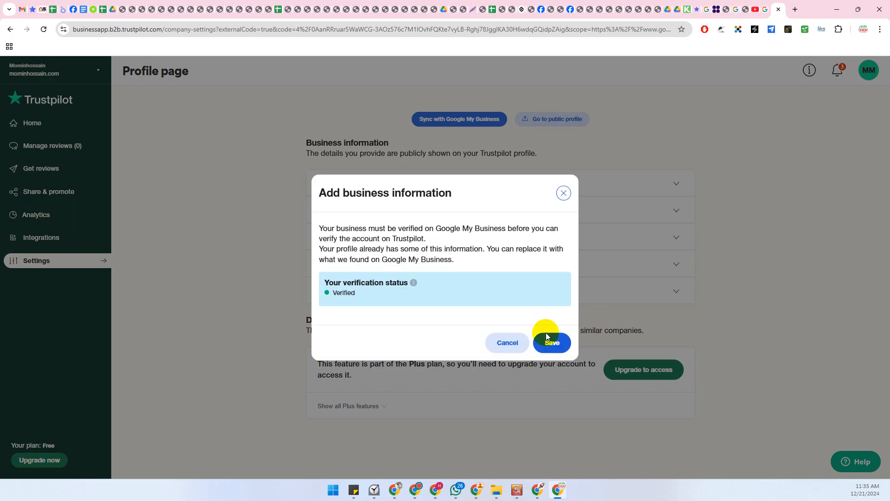
{"action": "left_click", "coordinate": [548, 341]}
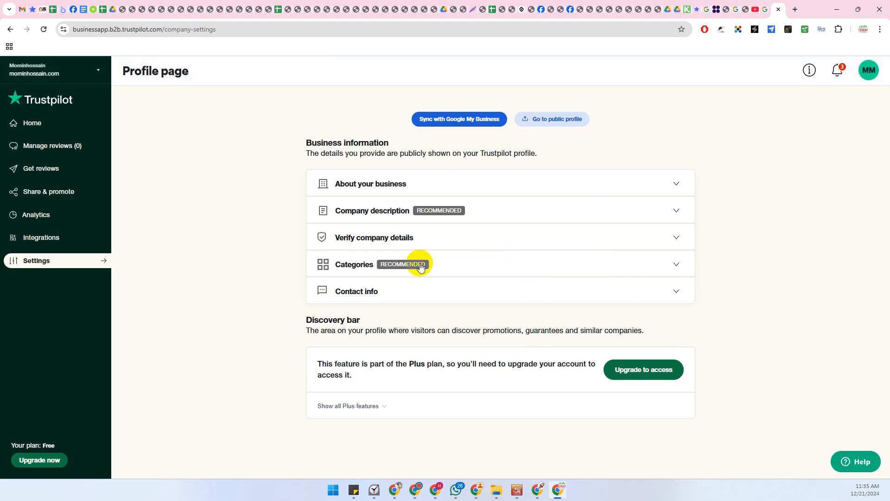
Expand About your business and scroll through the company name, domain and logo upload area
{"action": "left_click", "coordinate": [678, 180]}
{"action": "scroll", "coordinate": [398, 263], "scroll_direction": "down", "scroll_amount": 3}
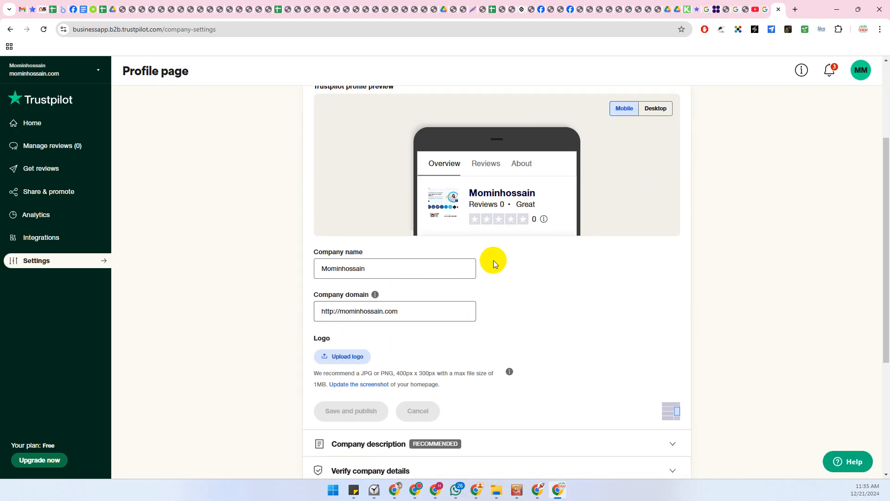
{"action": "scroll", "coordinate": [494, 260], "scroll_direction": "up", "scroll_amount": 3}
{"action": "scroll", "coordinate": [473, 229], "scroll_direction": "down", "scroll_amount": 6}
{"action": "scroll", "coordinate": [467, 242], "scroll_direction": "up", "scroll_amount": 5}
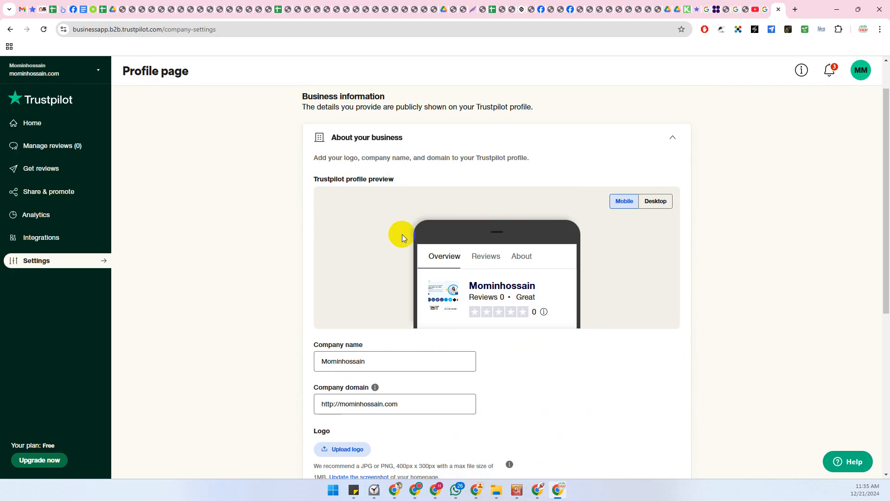
{"action": "scroll", "coordinate": [364, 289], "scroll_direction": "down", "scroll_amount": 3}
{"action": "scroll", "coordinate": [475, 224], "scroll_direction": "down", "scroll_amount": 3}
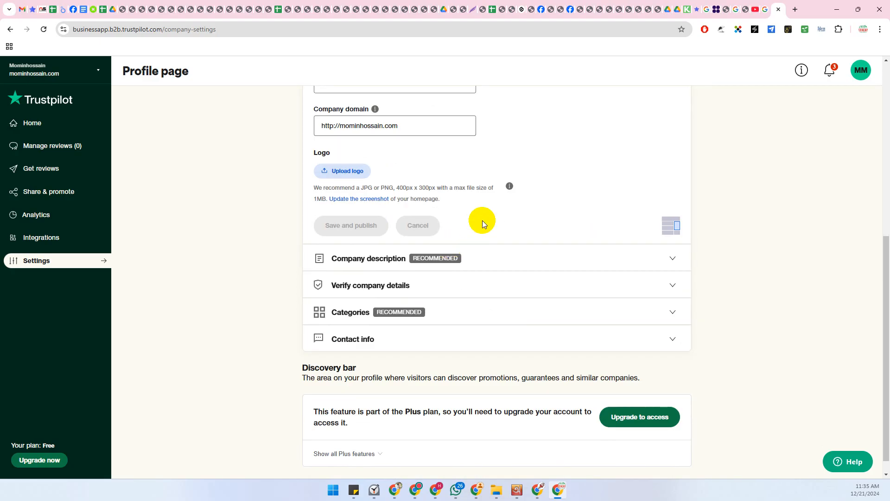
{"action": "scroll", "coordinate": [486, 219], "scroll_direction": "up", "scroll_amount": 7}
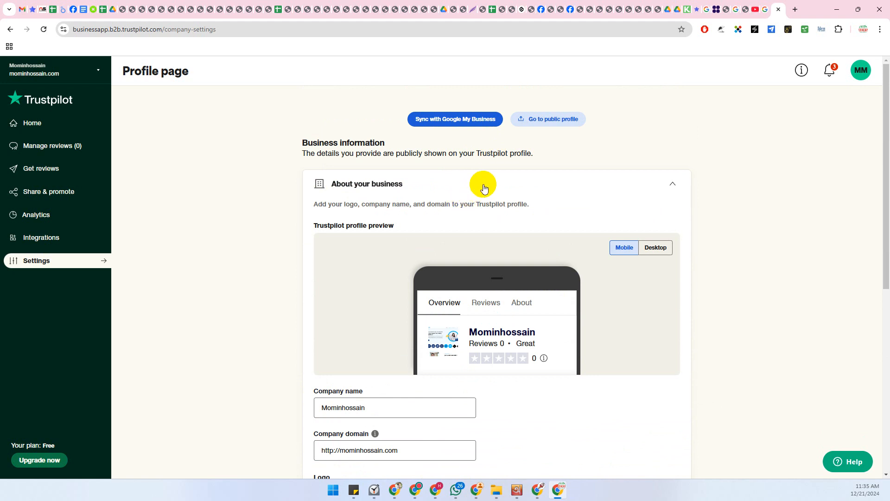
{"action": "scroll", "coordinate": [483, 185], "scroll_direction": "down", "scroll_amount": 7}
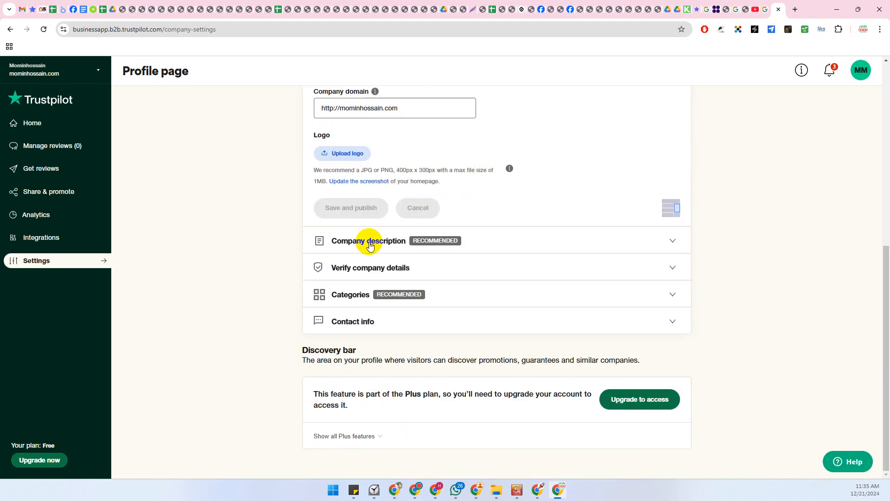
Open the Company description section, look at its editor, then collapse it again
{"action": "left_click", "coordinate": [370, 241]}
{"action": "scroll", "coordinate": [477, 225], "scroll_direction": "down", "scroll_amount": 4}
{"action": "left_click", "coordinate": [406, 223]}
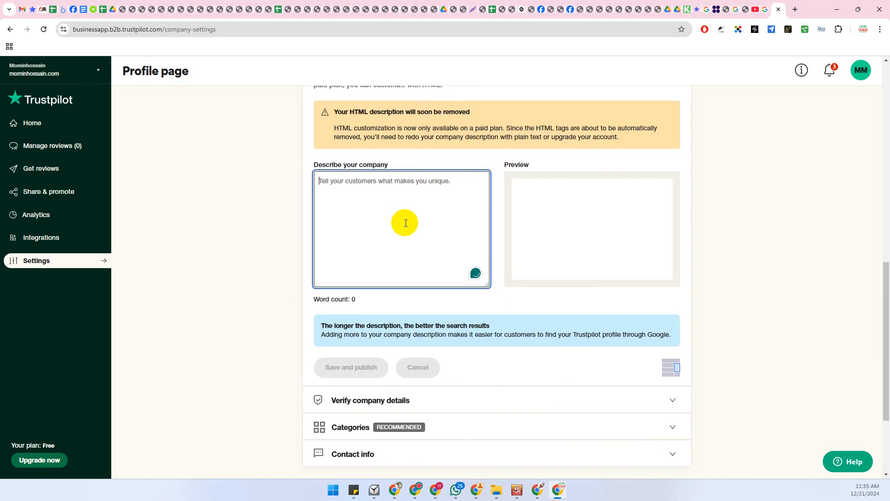
{"action": "scroll", "coordinate": [399, 214], "scroll_direction": "up", "scroll_amount": 3}
{"action": "left_click", "coordinate": [392, 193]}
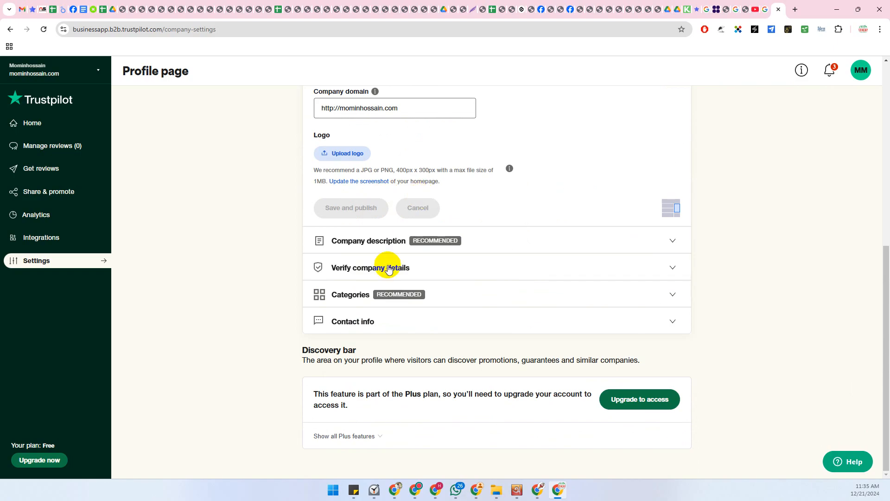
In the Categories section, search the primary category field for 'marketin'
{"action": "left_click", "coordinate": [355, 294]}
{"action": "scroll", "coordinate": [479, 216], "scroll_direction": "down", "scroll_amount": 1}
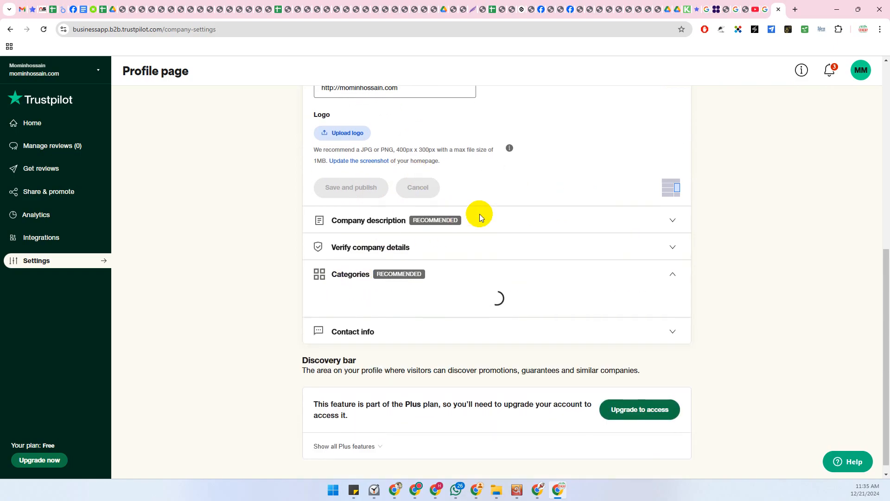
{"action": "scroll", "coordinate": [480, 214], "scroll_direction": "down", "scroll_amount": 3}
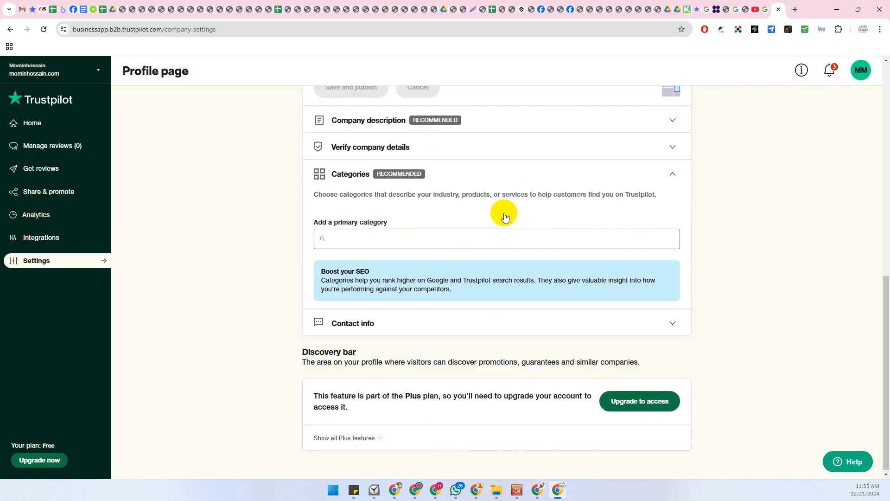
{"action": "left_click", "coordinate": [347, 239]}
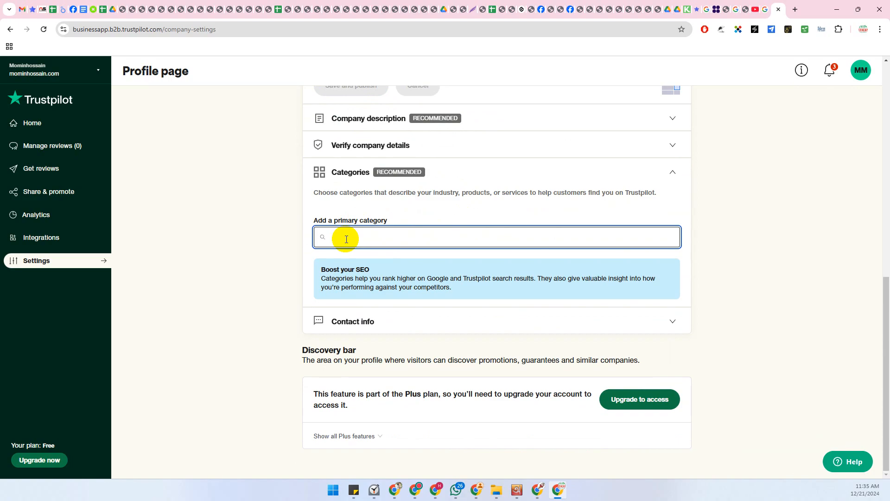
{"action": "type", "text": "marke"}
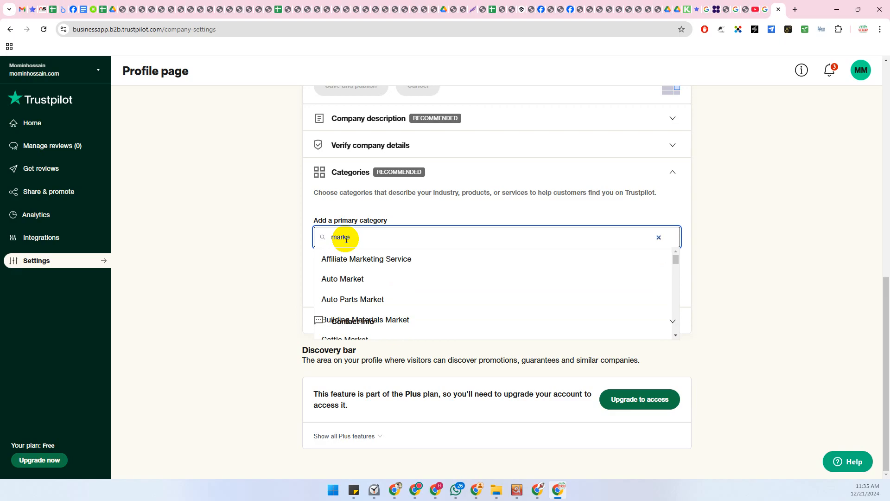
{"action": "left_click_drag", "start_coordinate": [370, 237], "coordinate": [332, 239]}
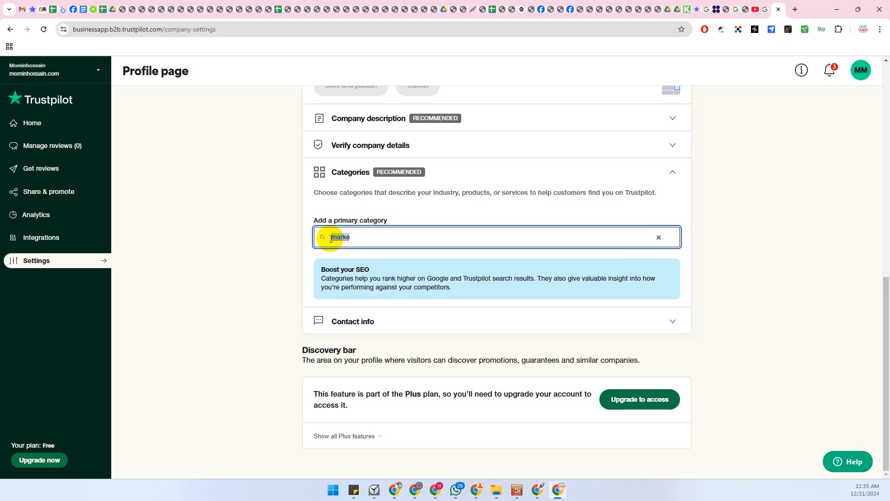
{"action": "type", "text": "ma"}
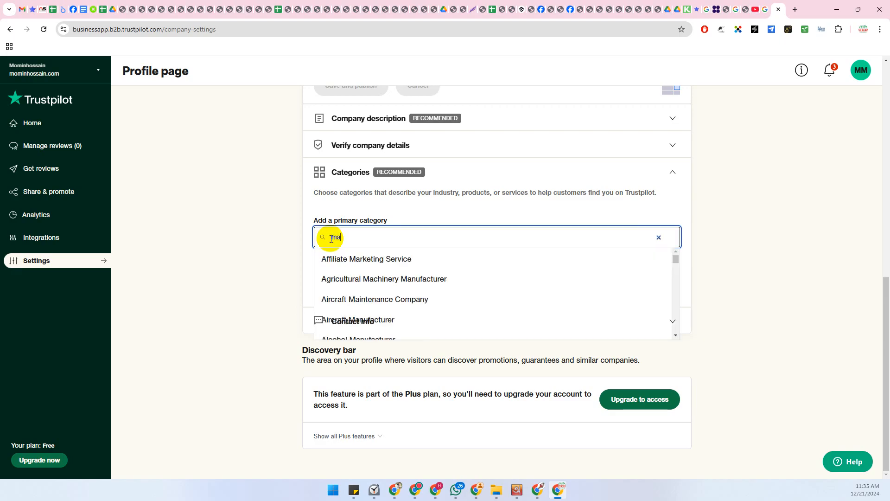
{"action": "type", "text": "rketing"}
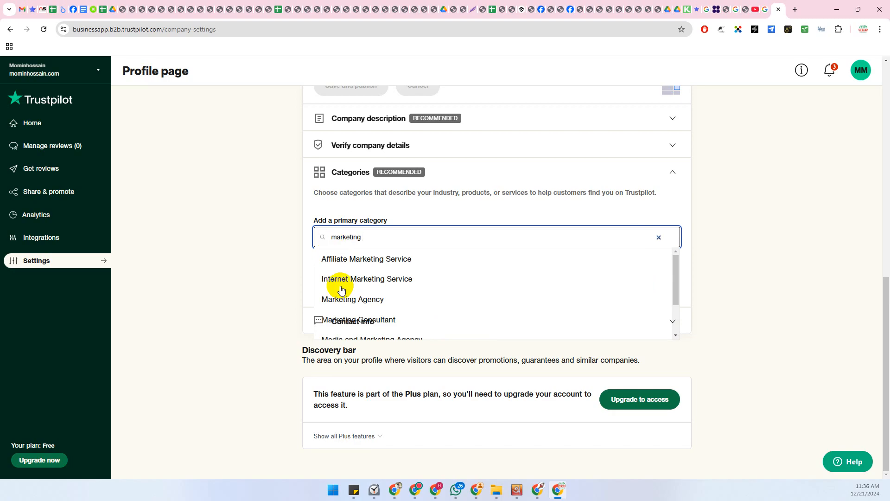
{"action": "left_click", "coordinate": [386, 319]}
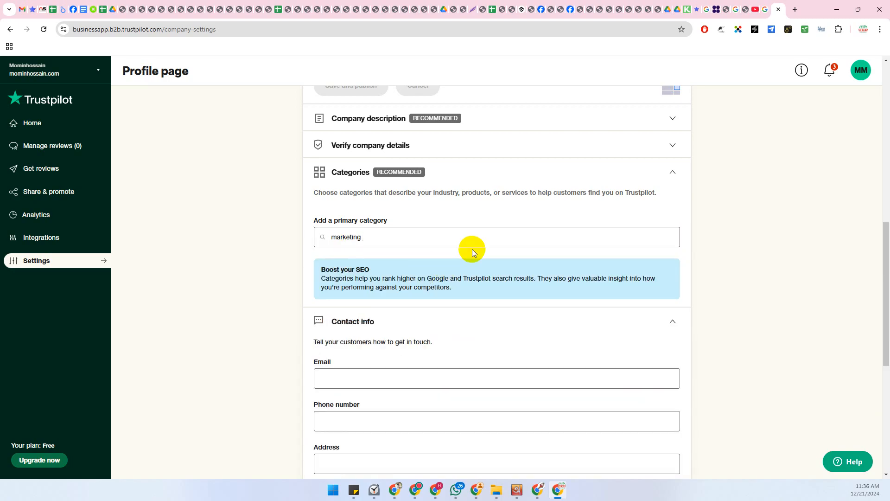
{"action": "left_click", "coordinate": [391, 236]}
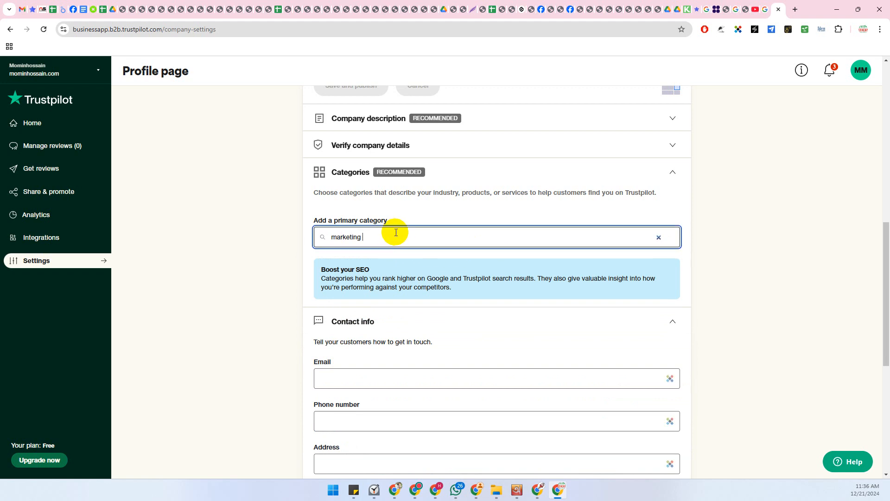
{"action": "scroll", "coordinate": [392, 233], "scroll_direction": "down", "scroll_amount": 5}
{"action": "scroll", "coordinate": [397, 232], "scroll_direction": "down", "scroll_amount": 1}
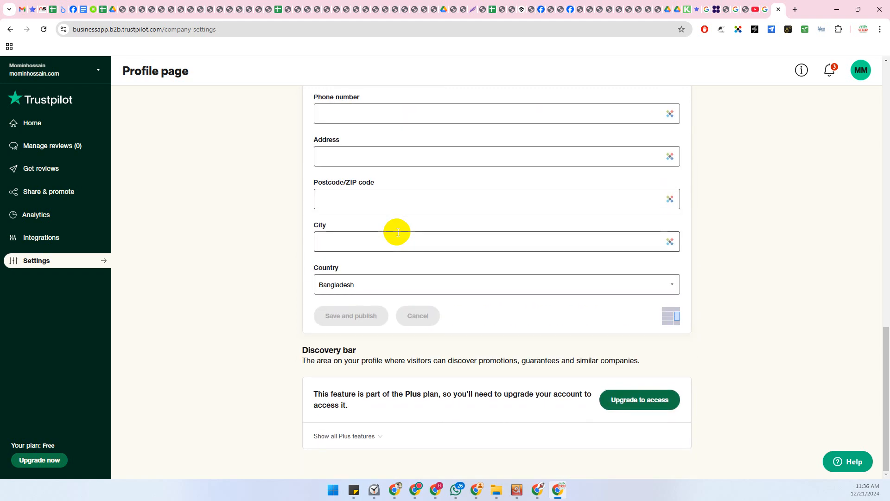
{"action": "scroll", "coordinate": [398, 232], "scroll_direction": "up", "scroll_amount": 5}
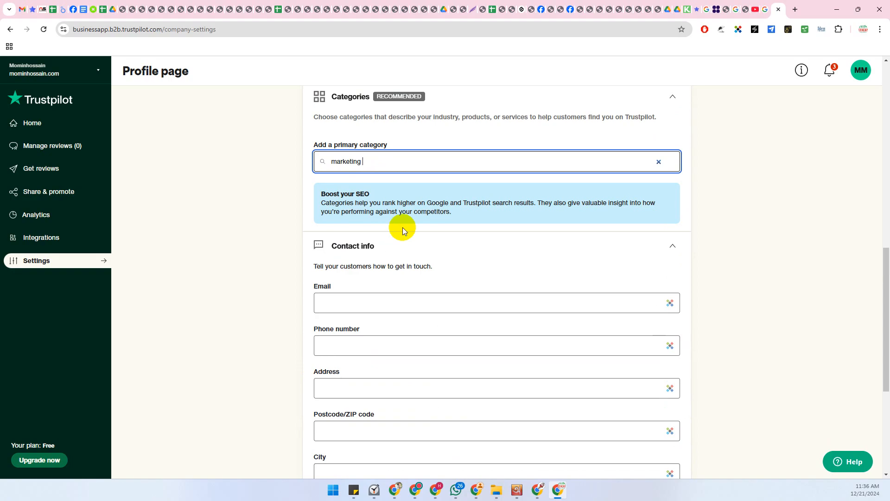
{"action": "scroll", "coordinate": [402, 227], "scroll_direction": "up", "scroll_amount": 1}
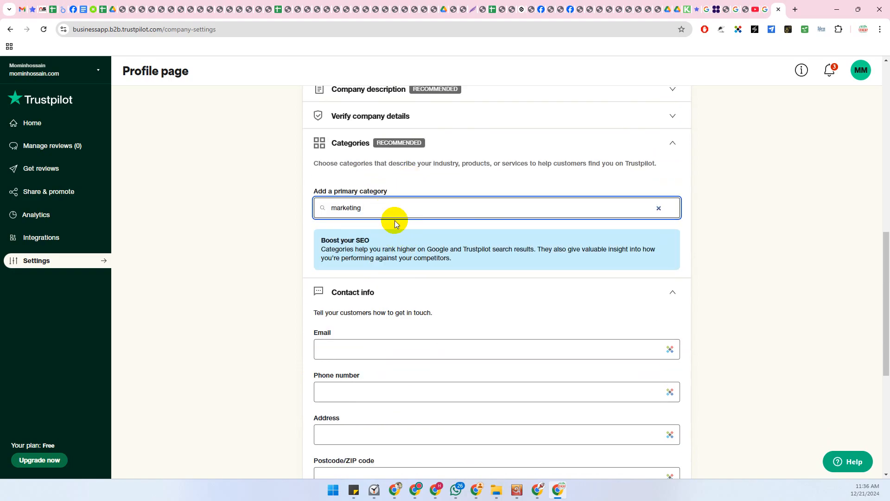
Pick Marketing Consultant from the matches and confirm it as the primary category
{"action": "left_click", "coordinate": [425, 204]}
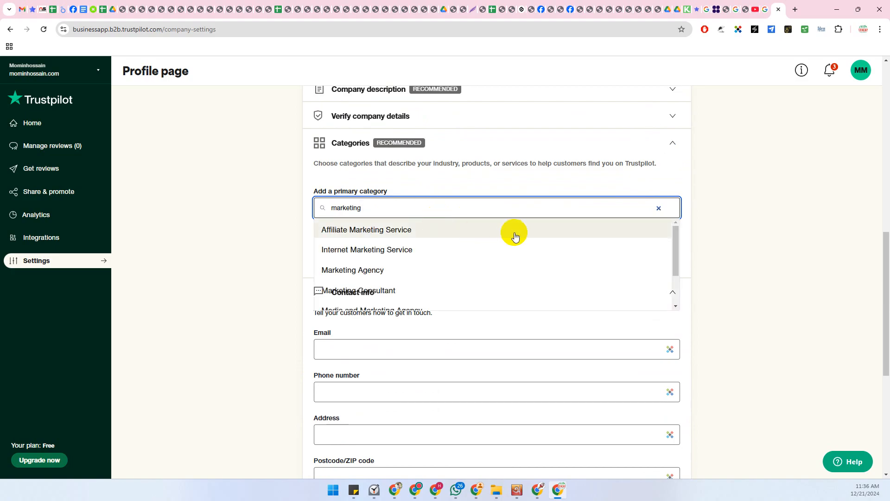
{"action": "scroll", "coordinate": [514, 234], "scroll_direction": "down", "scroll_amount": 2}
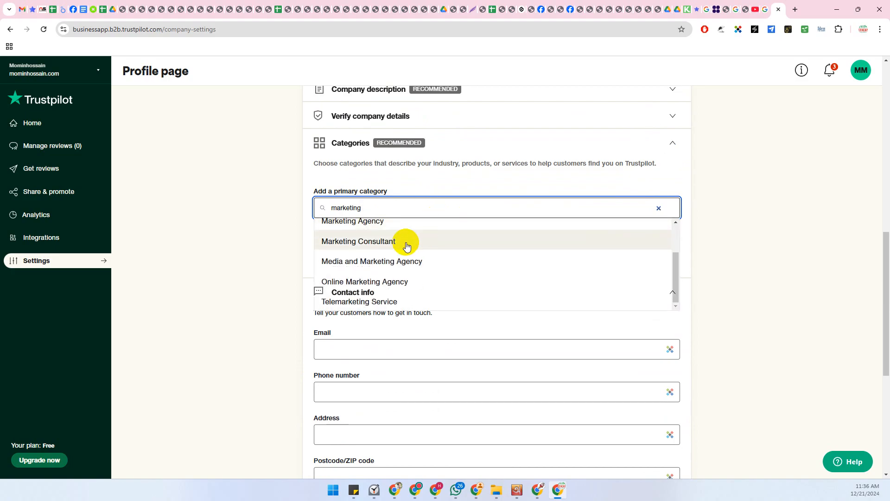
{"action": "scroll", "coordinate": [427, 238], "scroll_direction": "down", "scroll_amount": 1}
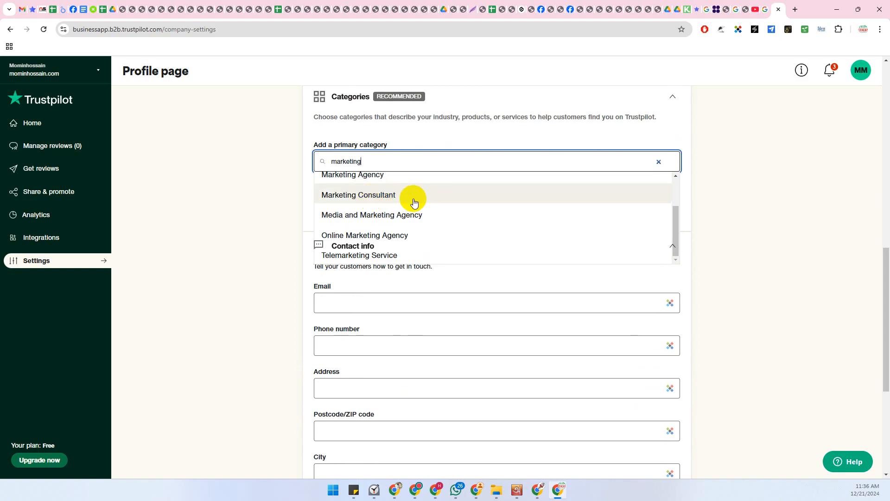
{"action": "scroll", "coordinate": [412, 200], "scroll_direction": "up", "scroll_amount": 2}
{"action": "scroll", "coordinate": [424, 189], "scroll_direction": "down", "scroll_amount": 2}
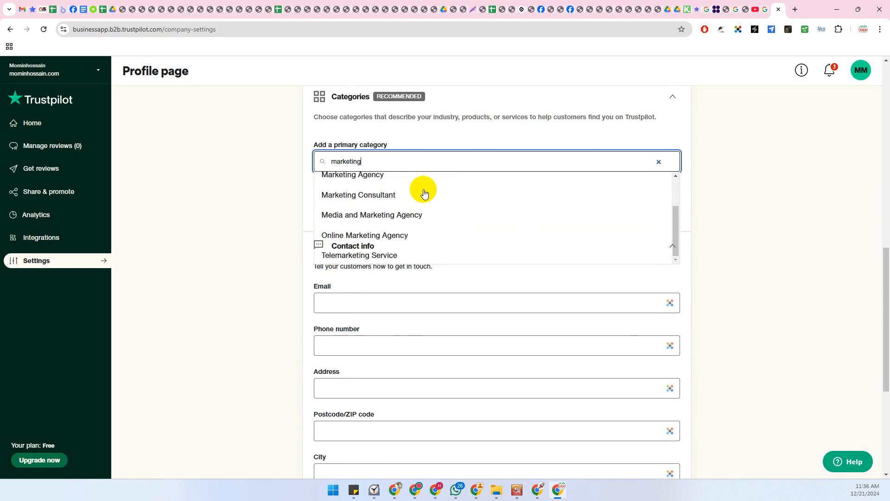
{"action": "left_click", "coordinate": [364, 196]}
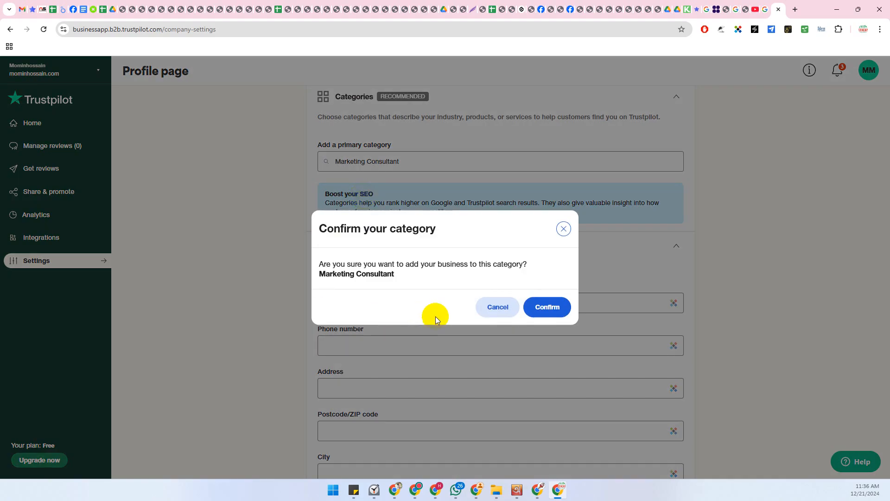
{"action": "left_click", "coordinate": [542, 308]}
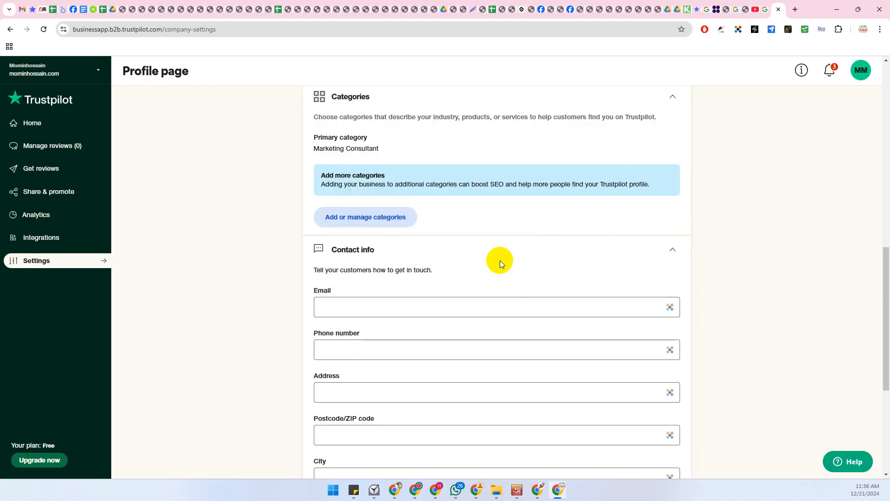
{"action": "scroll", "coordinate": [487, 248], "scroll_direction": "up", "scroll_amount": 1}
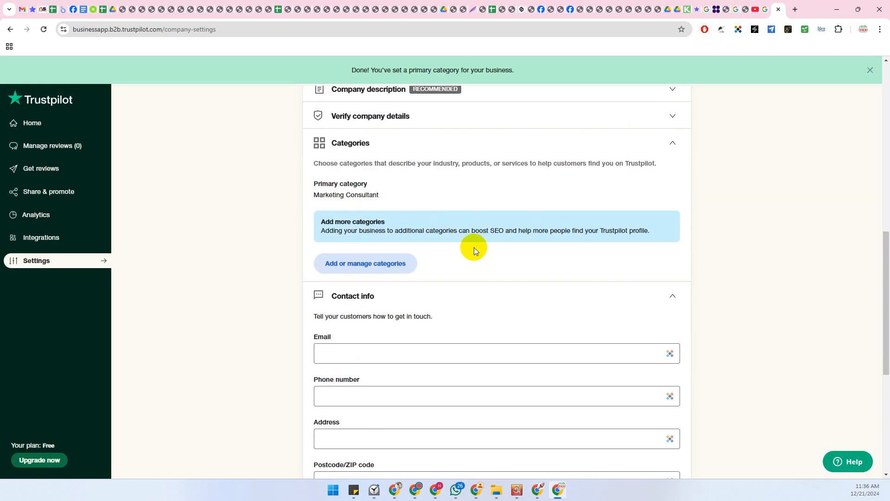
{"action": "left_click", "coordinate": [357, 266]}
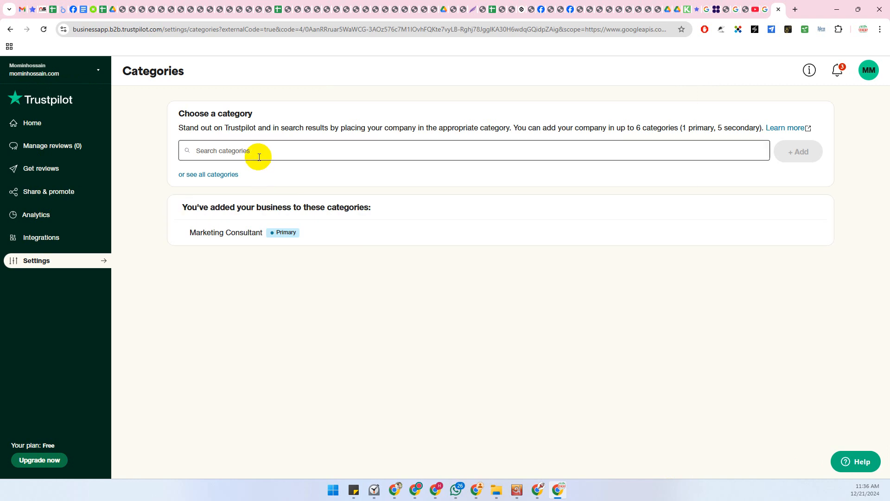
Search 'marketin' and add Marketing Agency as a secondary category
{"action": "left_click", "coordinate": [225, 148]}
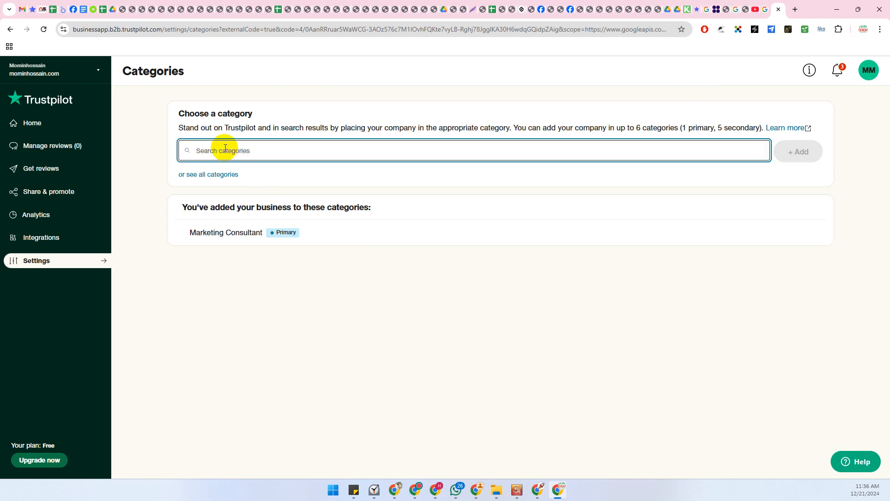
{"action": "type", "text": "marke"}
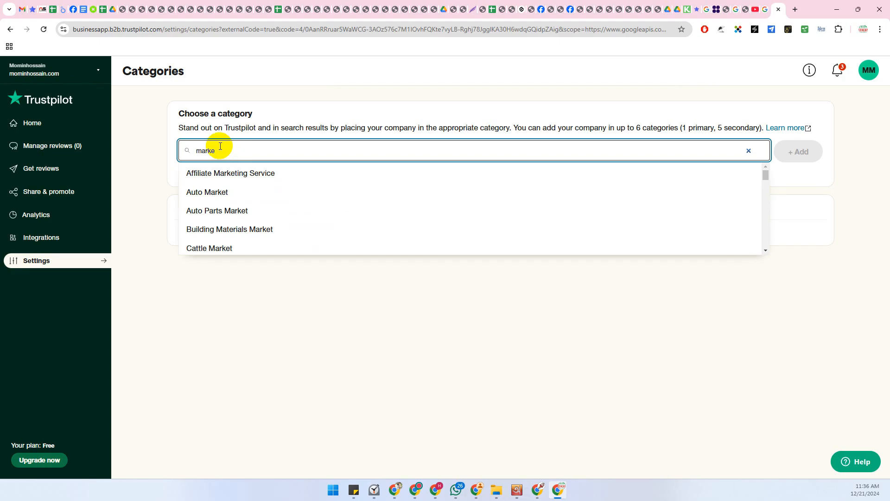
{"action": "type", "text": "ting"}
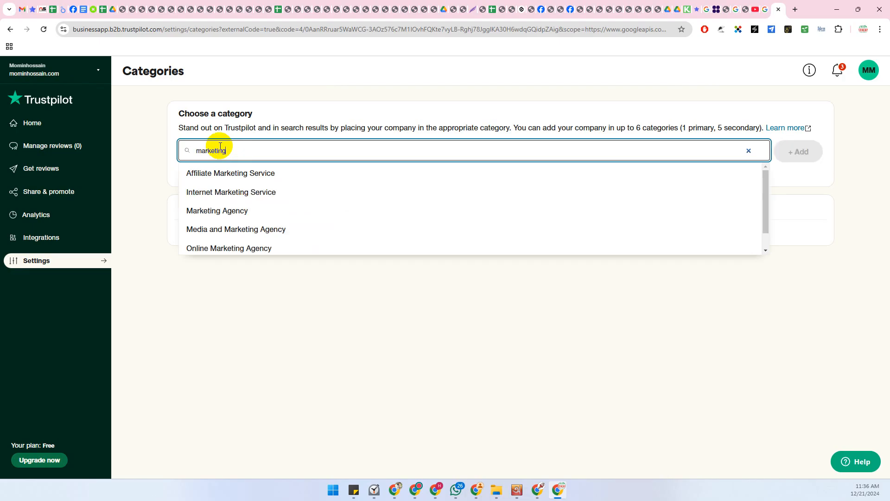
{"action": "left_click", "coordinate": [216, 215]}
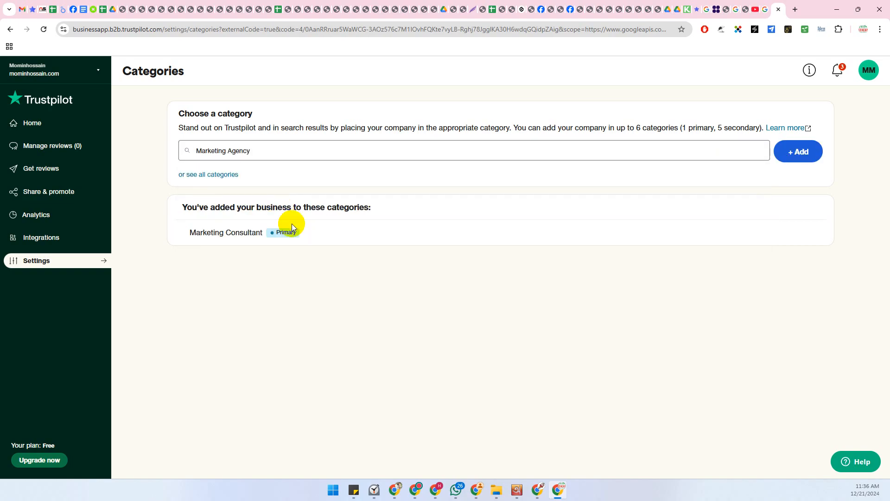
{"action": "left_click", "coordinate": [791, 151]}
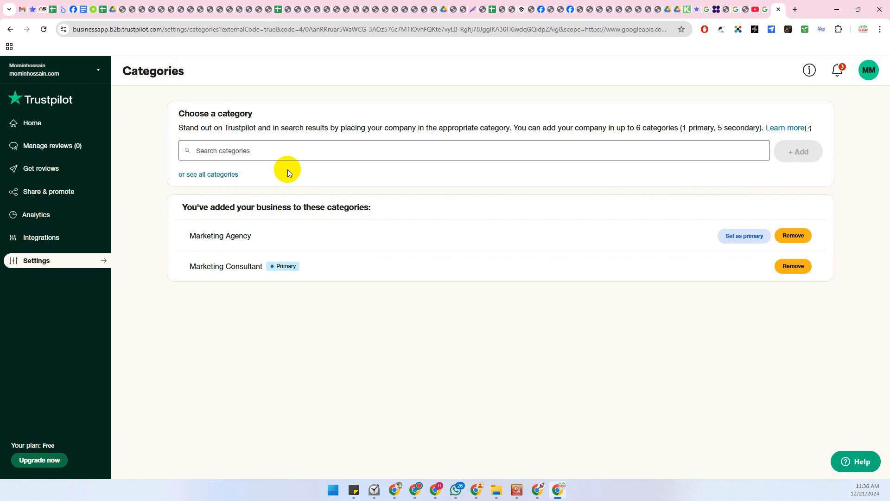
Search 'onl' and add Online Marketing Agency as another secondary category
{"action": "left_click", "coordinate": [221, 150]}
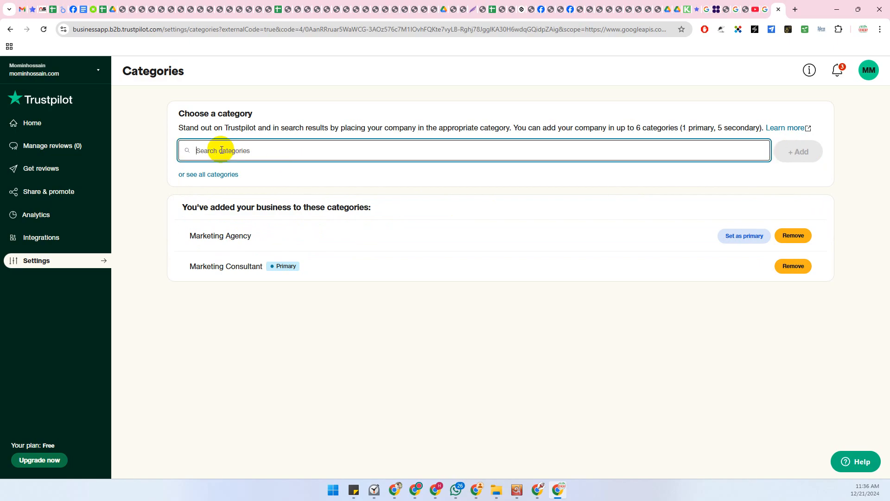
{"action": "type", "text": "on"}
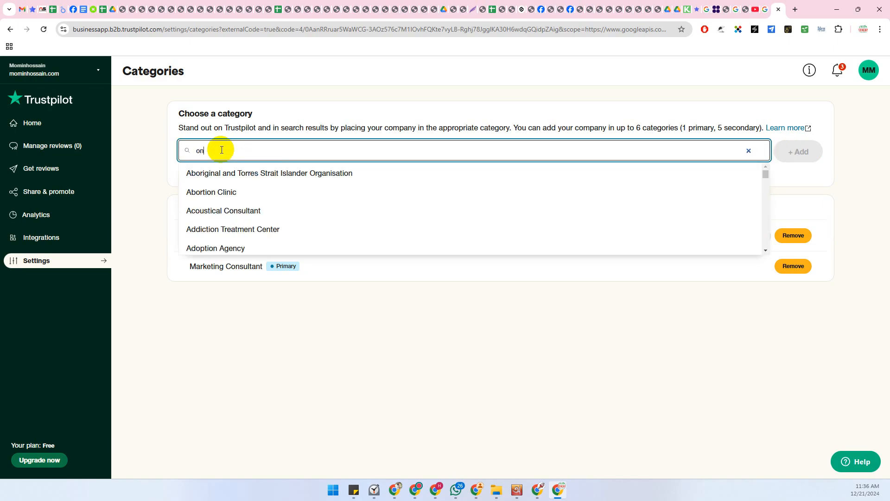
{"action": "type", "text": "line"}
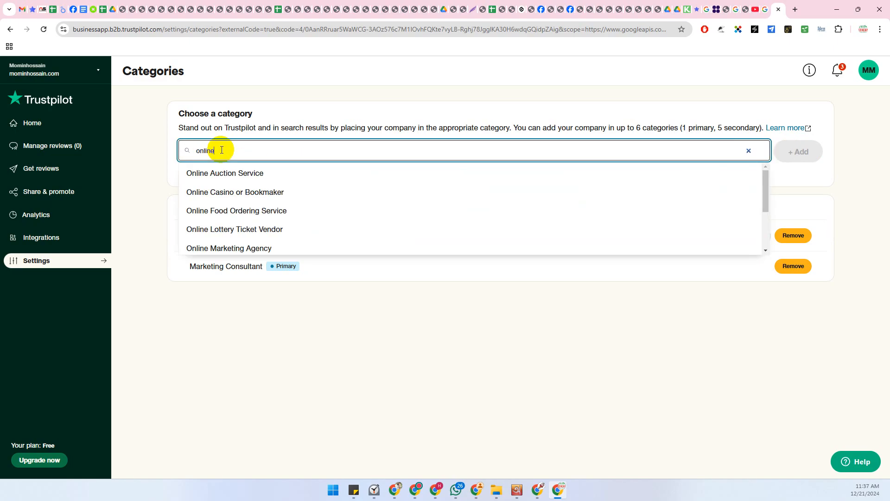
{"action": "left_click", "coordinate": [227, 249]}
{"action": "left_click", "coordinate": [787, 154]}
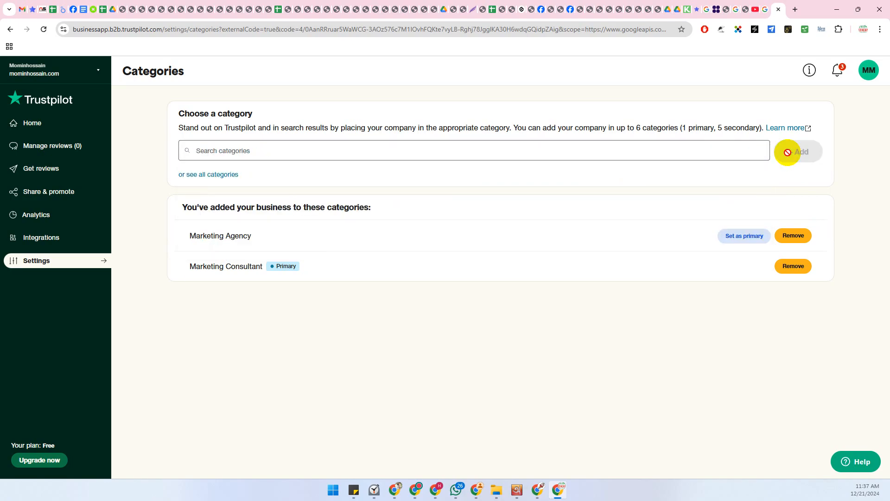
Type 'Local' in the category search, then clear it without adding a category
{"action": "left_click", "coordinate": [237, 153]}
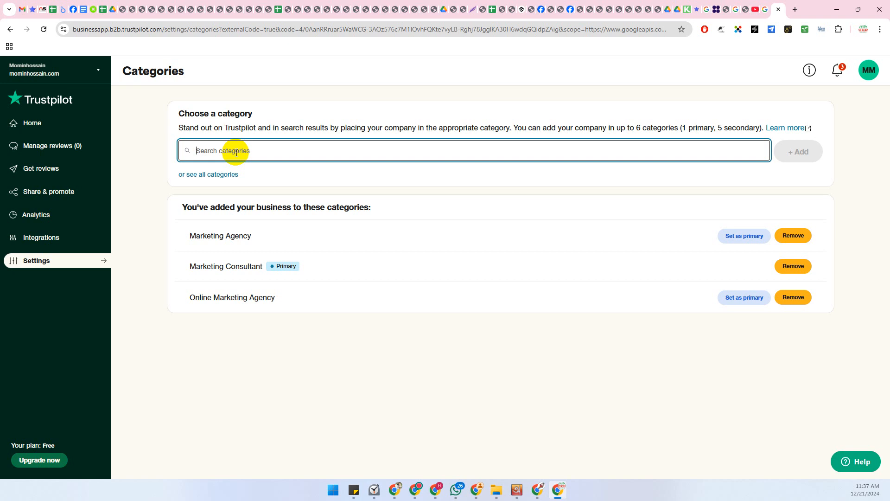
{"action": "type", "text": "Local"}
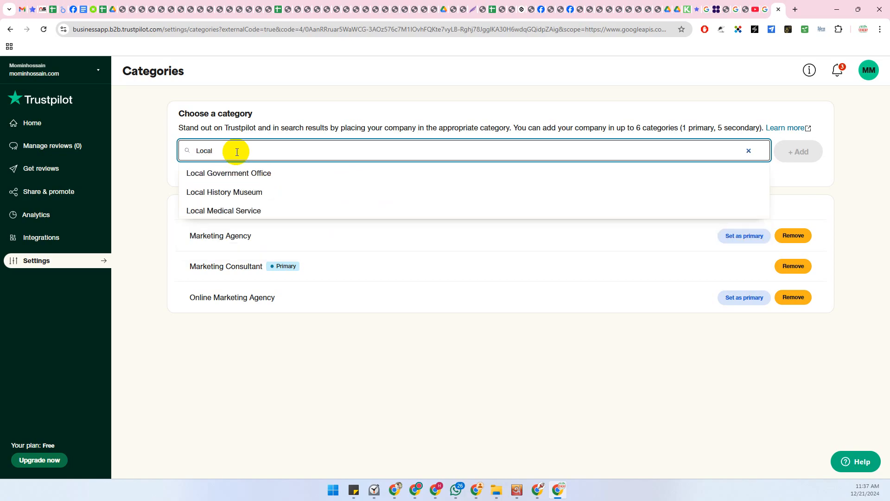
{"action": "key", "text": "BackSpace"}
{"action": "key", "text": "BackSpace"}
{"action": "key", "text": "BackSpace"}
{"action": "key", "text": "BackSpace"}
{"action": "key", "text": "BackSpace"}
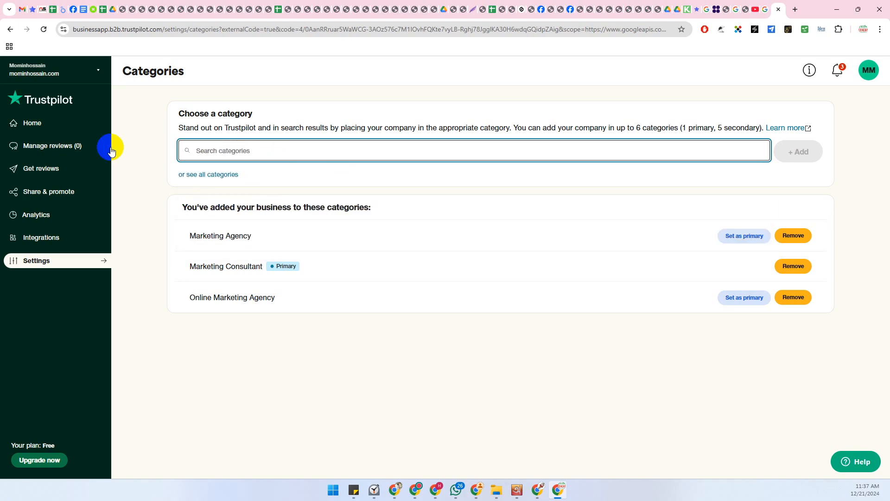
{"action": "left_click", "coordinate": [98, 74]}
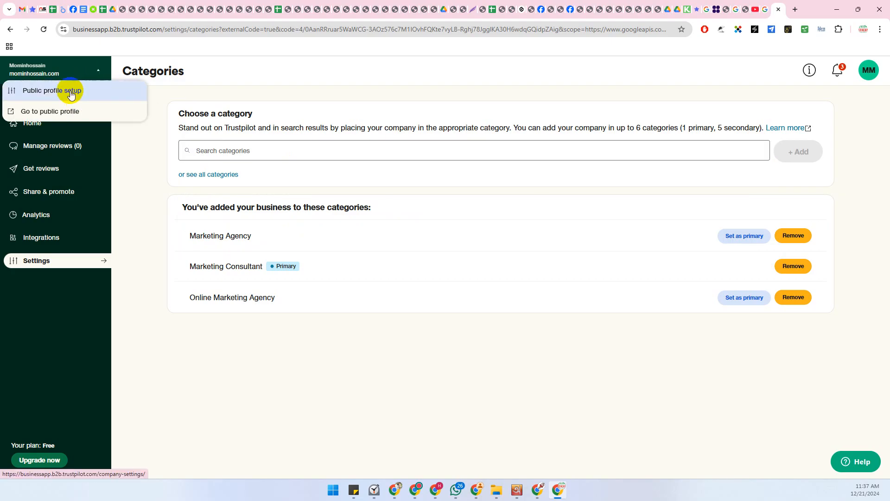
Return to the public profile settings and check the categories summary
{"action": "left_click", "coordinate": [82, 91]}
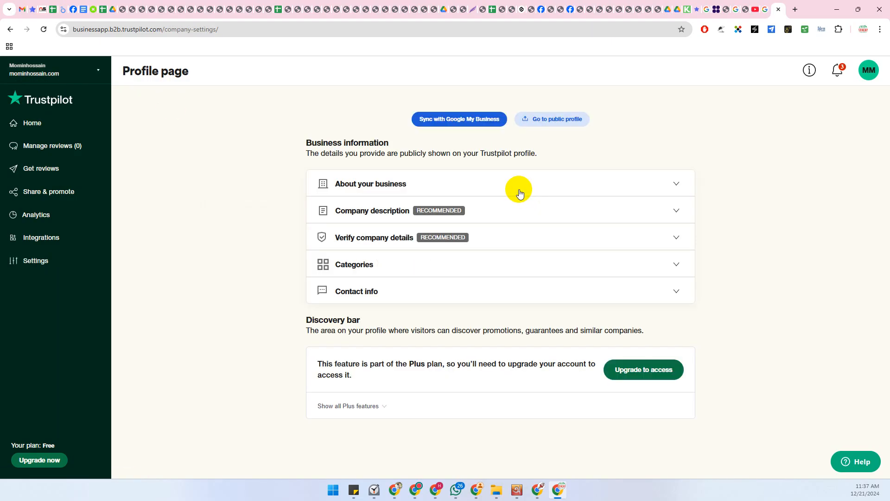
{"action": "left_click", "coordinate": [676, 265]}
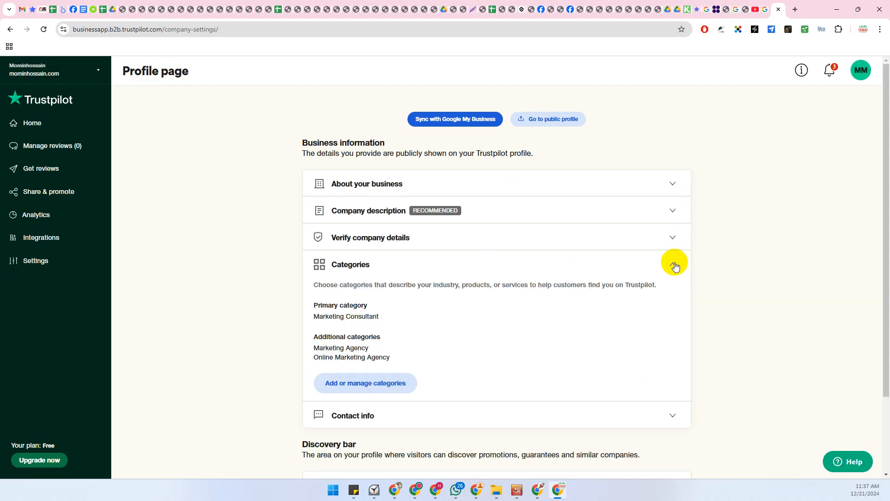
{"action": "left_click", "coordinate": [675, 265]}
Fill Contact info's email, phone, address, postcode and city from a saved autofill identity, then check the email
{"action": "left_click", "coordinate": [371, 291]}
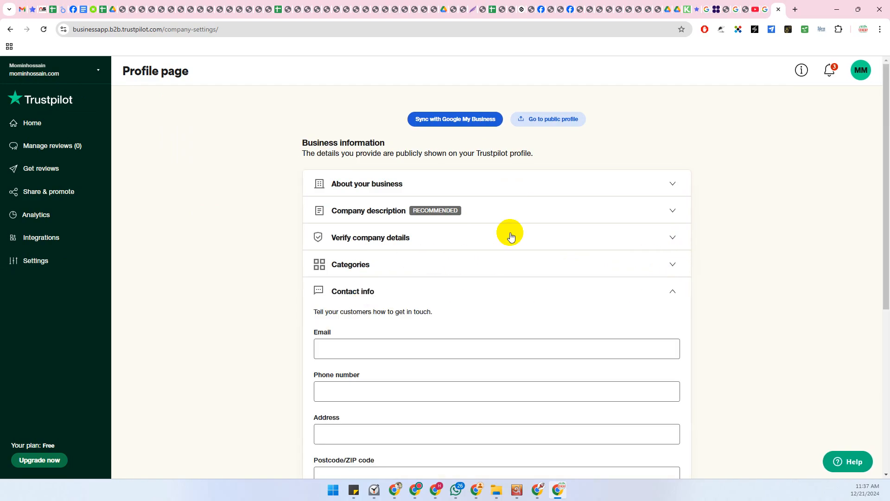
{"action": "scroll", "coordinate": [506, 227], "scroll_direction": "down", "scroll_amount": 3}
{"action": "scroll", "coordinate": [507, 225], "scroll_direction": "down", "scroll_amount": 1}
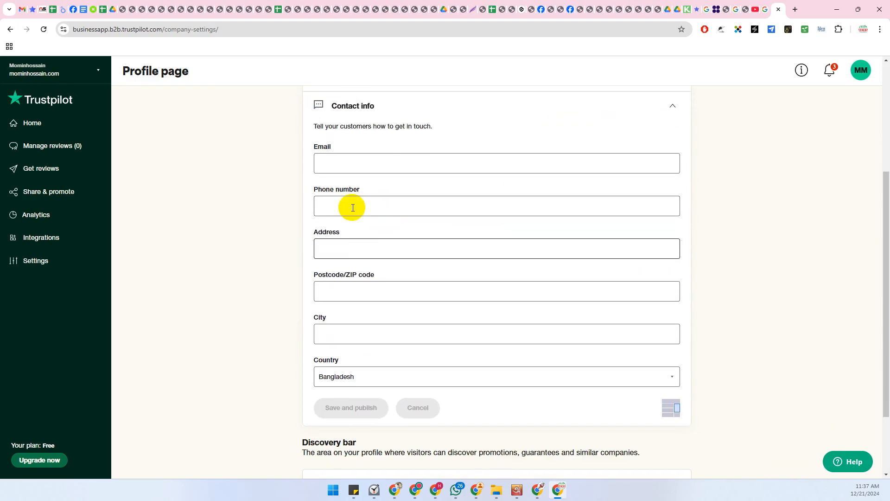
{"action": "left_click", "coordinate": [346, 163]}
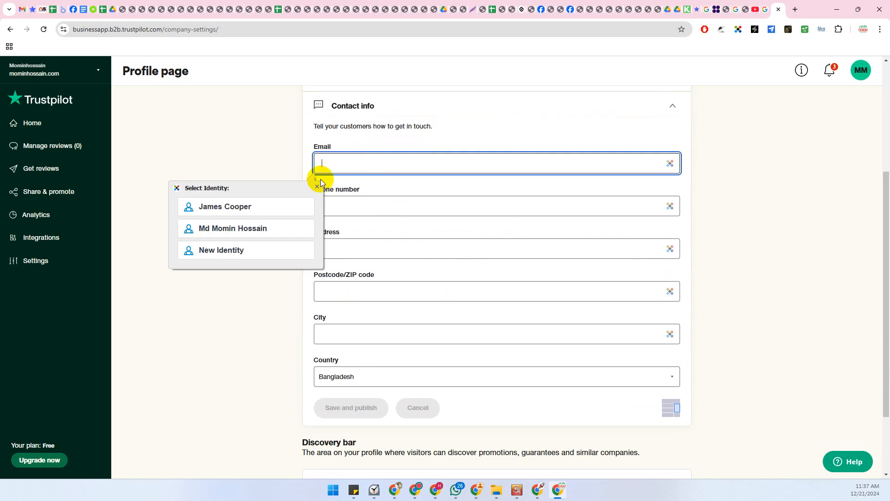
{"action": "left_click", "coordinate": [269, 228]}
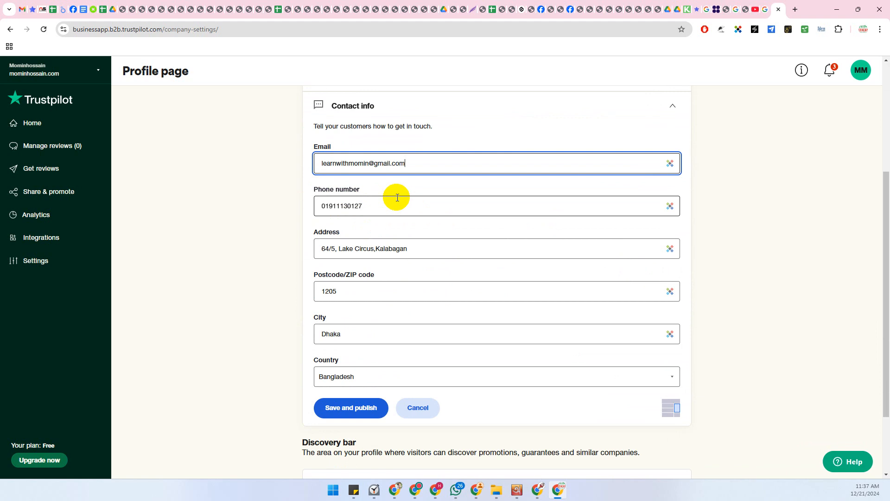
{"action": "left_click", "coordinate": [422, 163]}
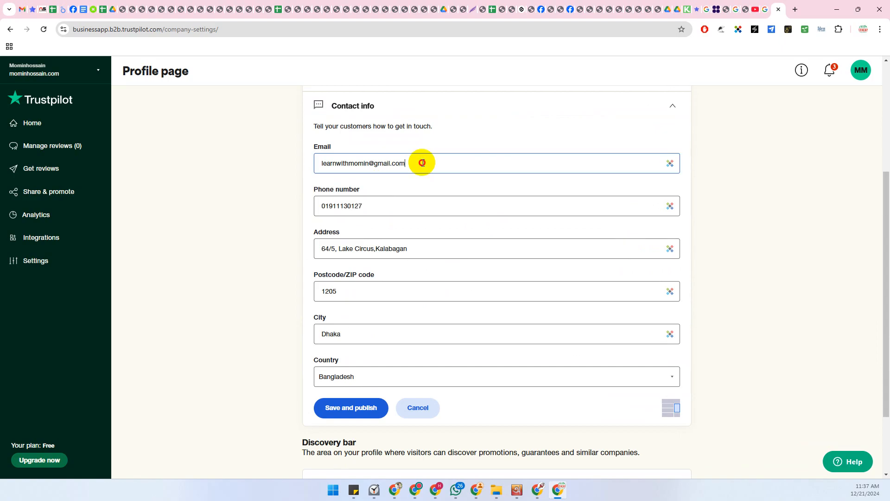
{"action": "left_click_drag", "start_coordinate": [422, 163], "coordinate": [313, 162]}
{"action": "left_click", "coordinate": [277, 176]}
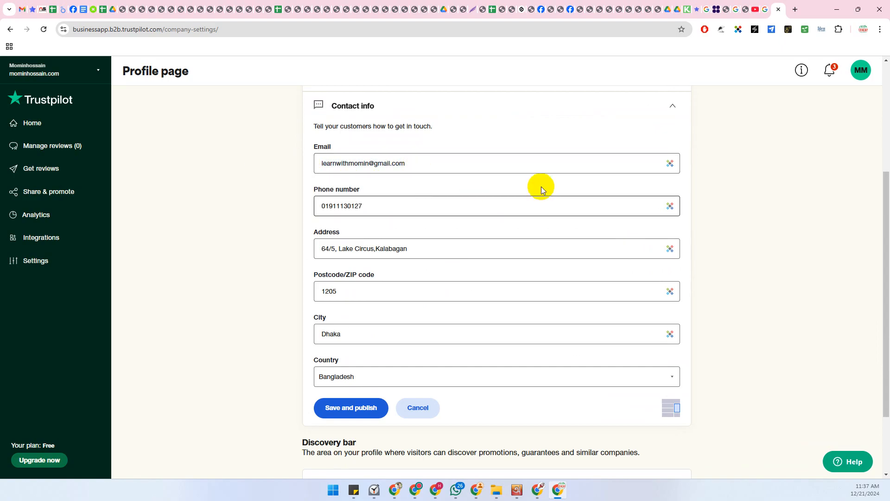
{"action": "scroll", "coordinate": [748, 275], "scroll_direction": "down", "scroll_amount": 1}
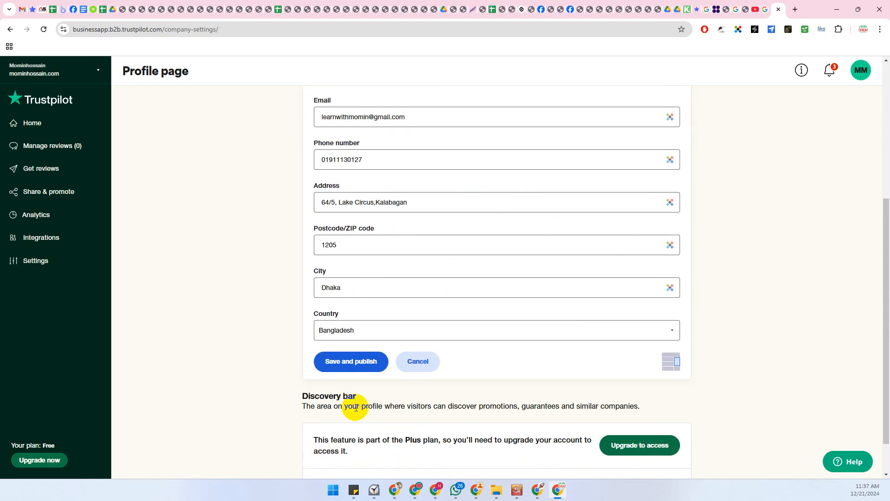
Save and publish the contact info, view the public company profile in a new tab, then return
{"action": "left_click", "coordinate": [342, 369]}
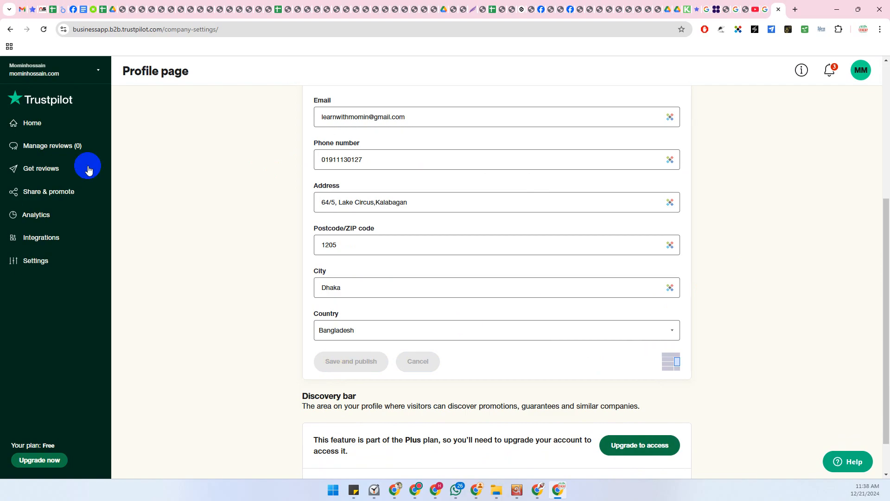
{"action": "left_click", "coordinate": [99, 69]}
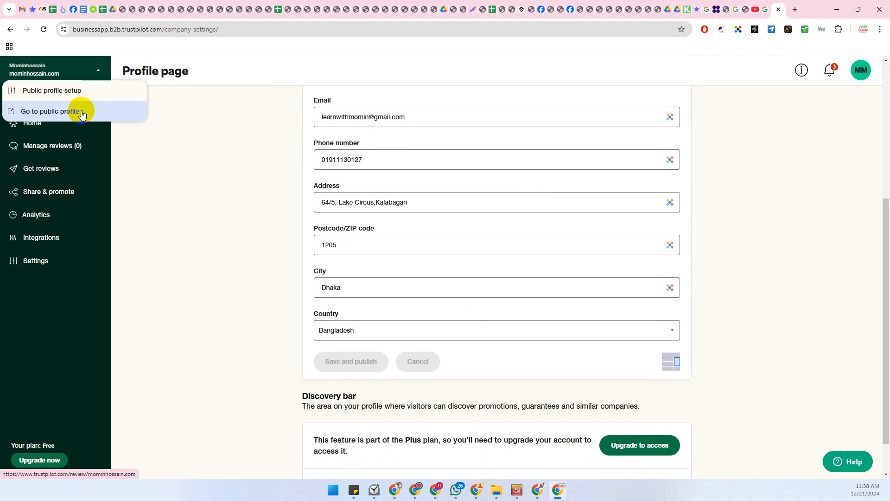
{"action": "left_click", "coordinate": [82, 113]}
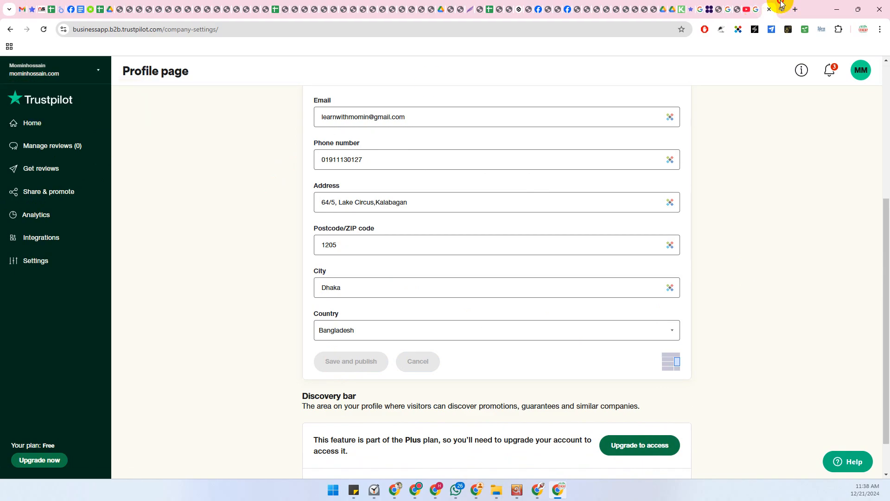
{"action": "left_click", "coordinate": [782, 5]}
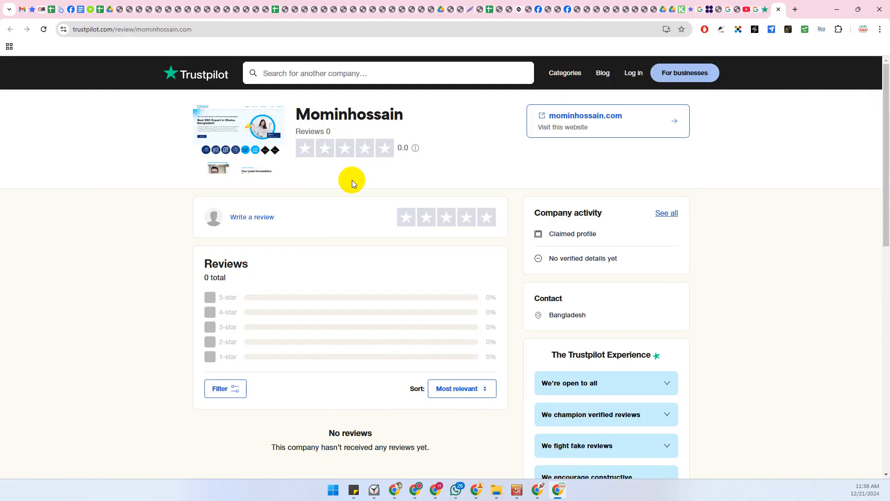
{"action": "left_click", "coordinate": [768, 5]}
{"action": "scroll", "coordinate": [604, 175], "scroll_direction": "up", "scroll_amount": 3}
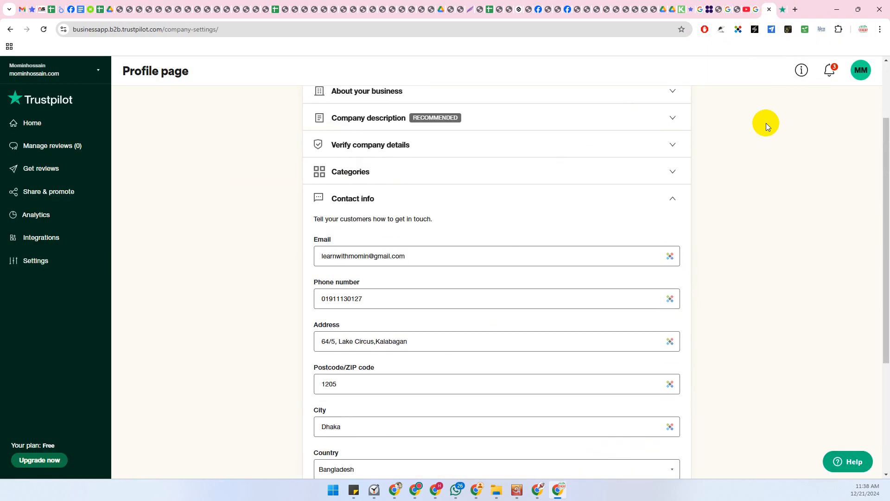
{"action": "left_click", "coordinate": [859, 74]}
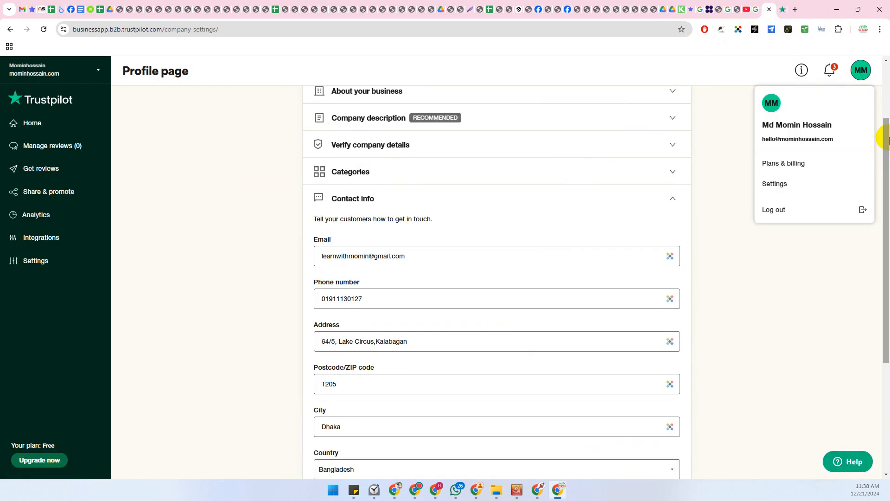
Open Settings from the avatar menu and look over the overview page
{"action": "left_click", "coordinate": [773, 184]}
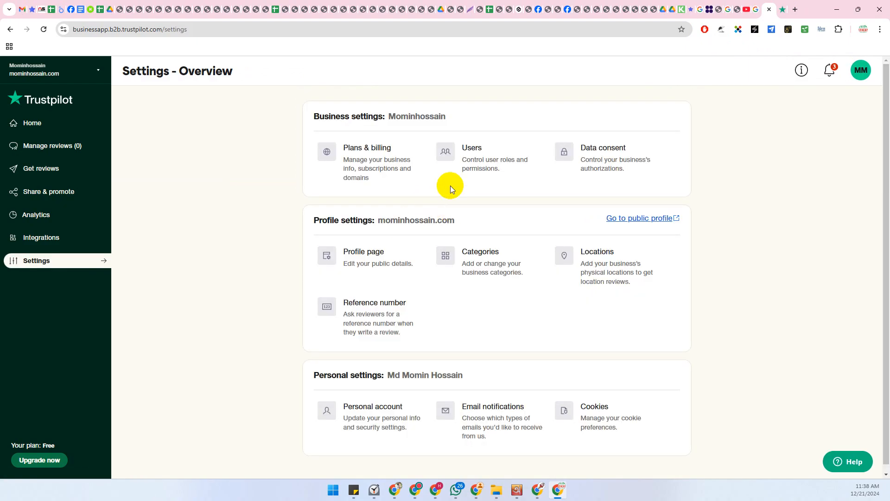
{"action": "left_click", "coordinate": [860, 71]}
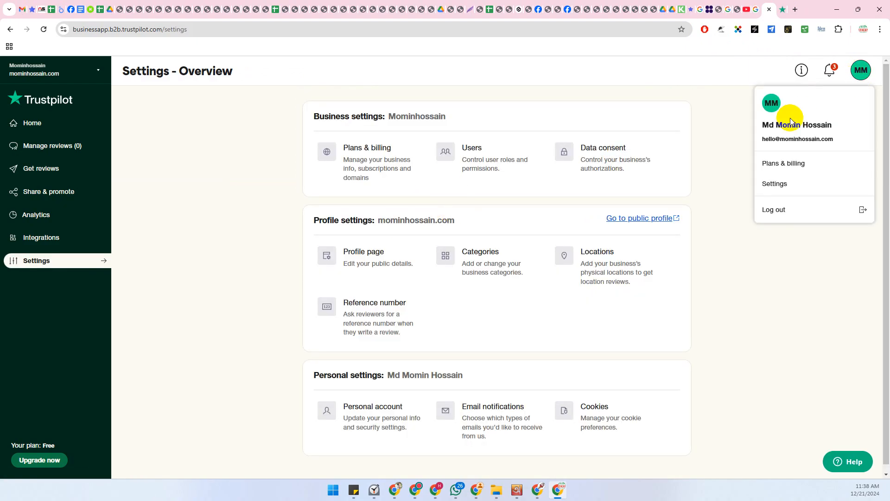
{"action": "left_click", "coordinate": [773, 182]}
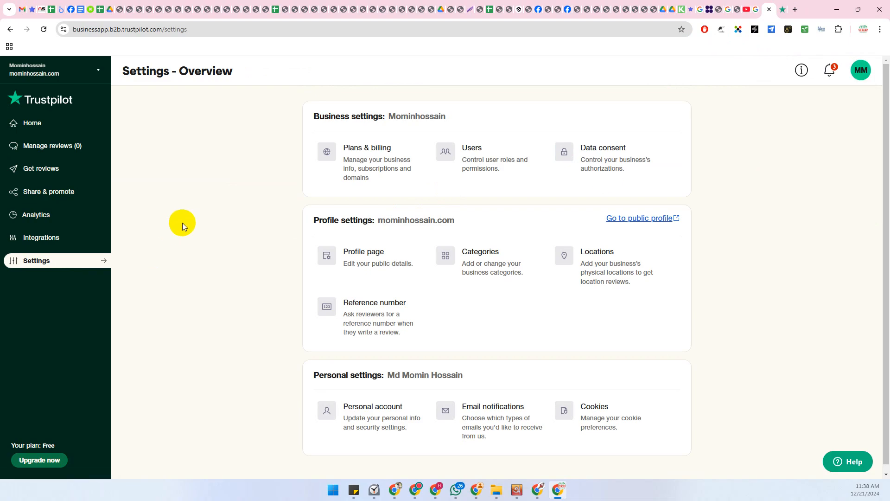
{"action": "scroll", "coordinate": [199, 209], "scroll_direction": "down", "scroll_amount": 1}
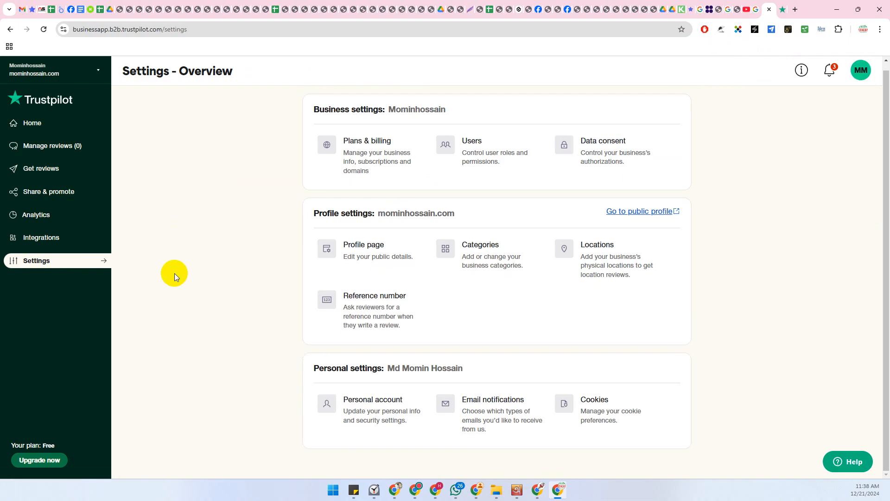
Review the Personal account's My details and Security settings, then return to the Settings overview
{"action": "left_click", "coordinate": [367, 412]}
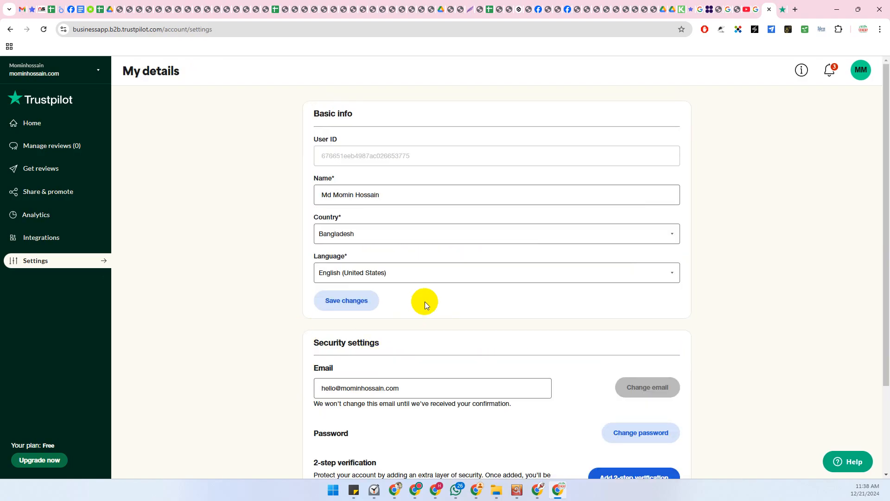
{"action": "scroll", "coordinate": [480, 224], "scroll_direction": "down", "scroll_amount": 1}
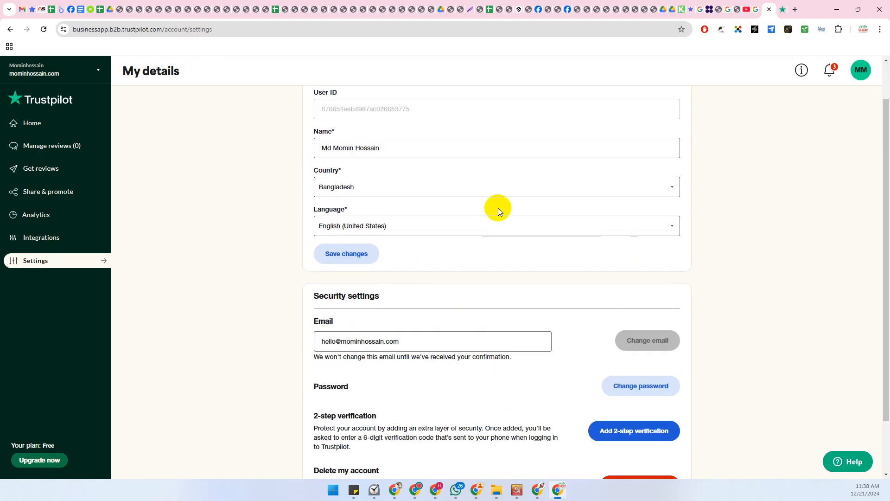
{"action": "scroll", "coordinate": [499, 208], "scroll_direction": "down", "scroll_amount": 2}
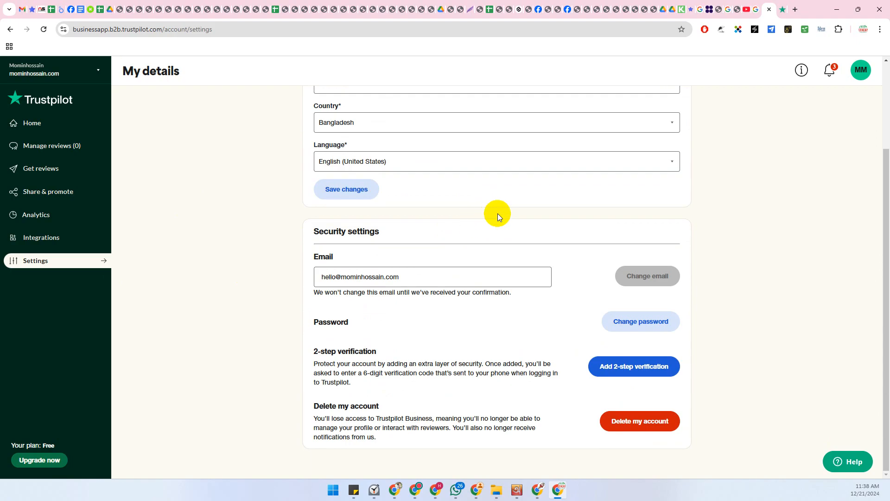
{"action": "left_click", "coordinate": [80, 267]}
{"action": "scroll", "coordinate": [71, 357], "scroll_direction": "up", "scroll_amount": 3}
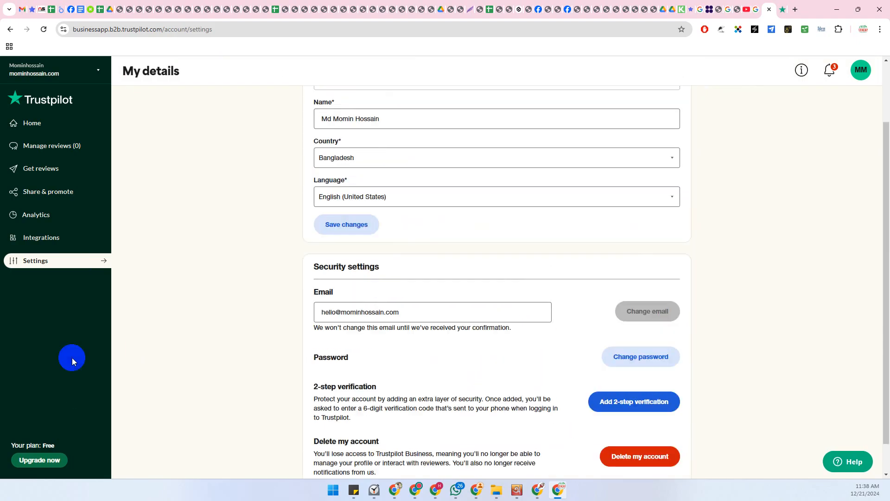
{"action": "mouse_move", "coordinate": [106, 260]}
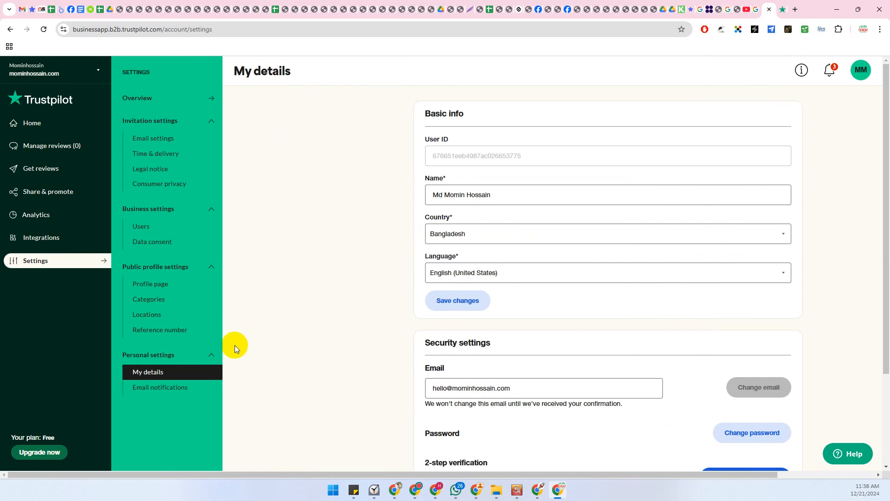
{"action": "left_click", "coordinate": [58, 264]}
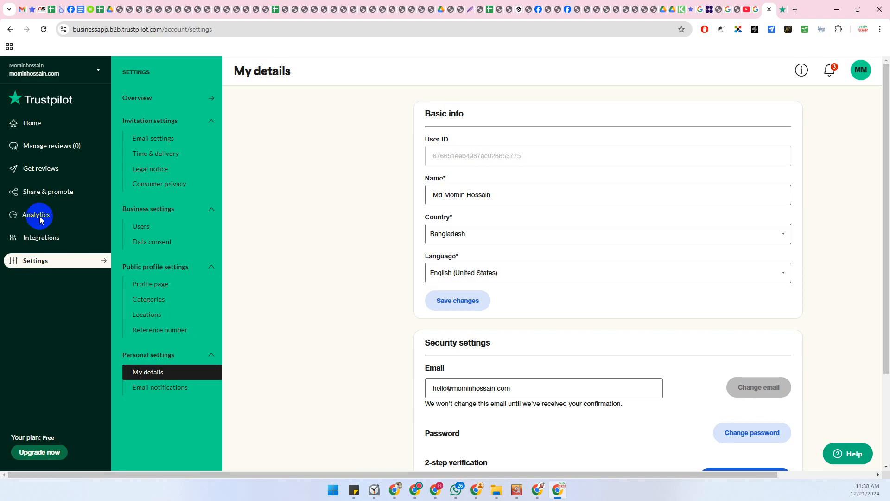
{"action": "scroll", "coordinate": [349, 337], "scroll_direction": "down", "scroll_amount": 3}
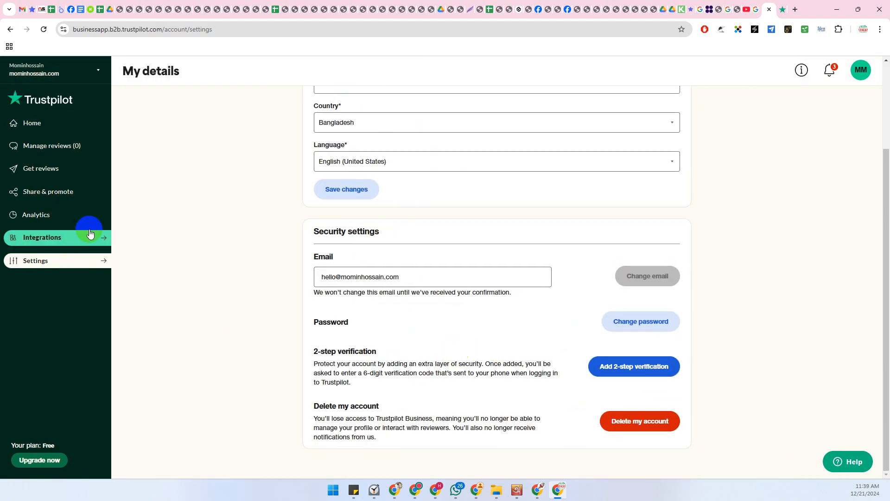
{"action": "left_click", "coordinate": [861, 72]}
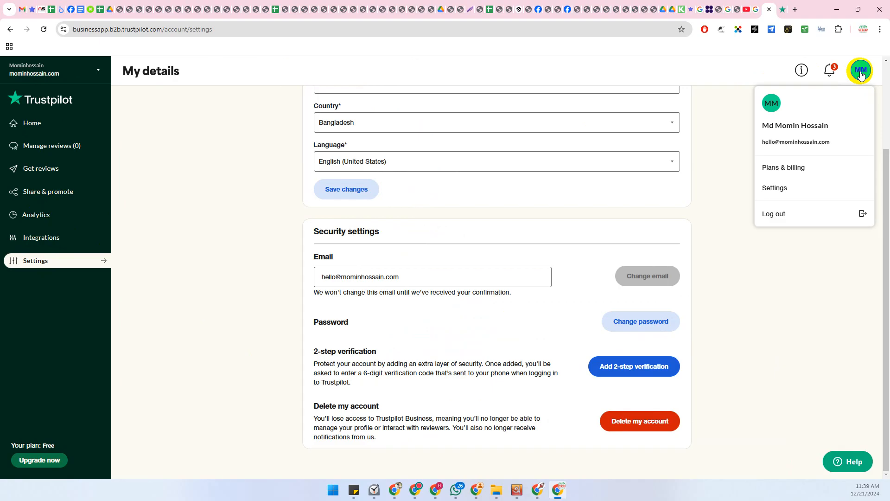
{"action": "left_click", "coordinate": [773, 187]}
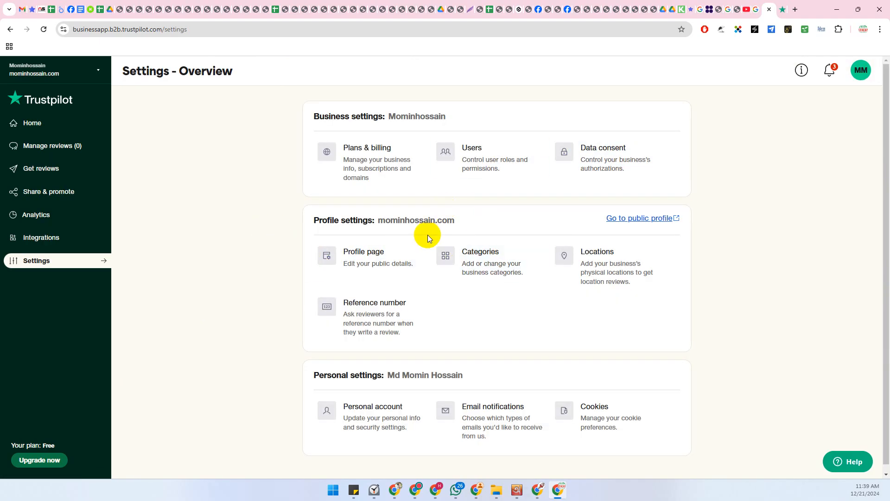
{"action": "left_click", "coordinate": [361, 260]}
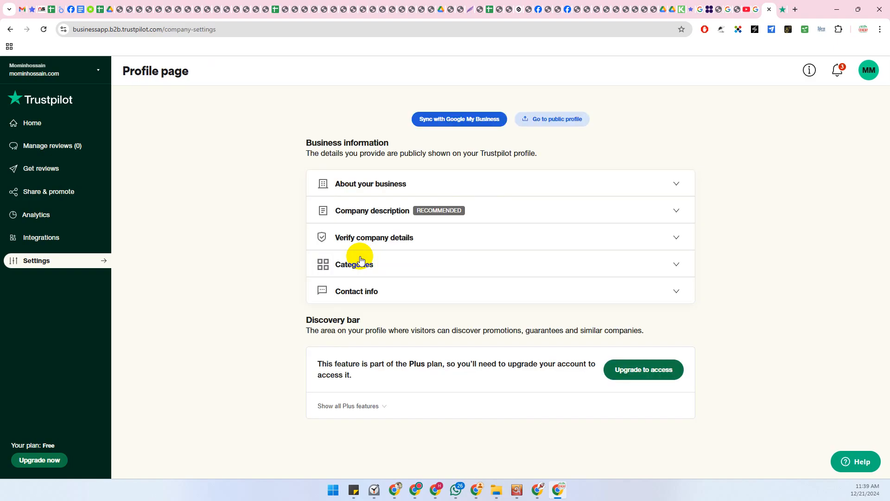
{"action": "left_click", "coordinate": [10, 29]}
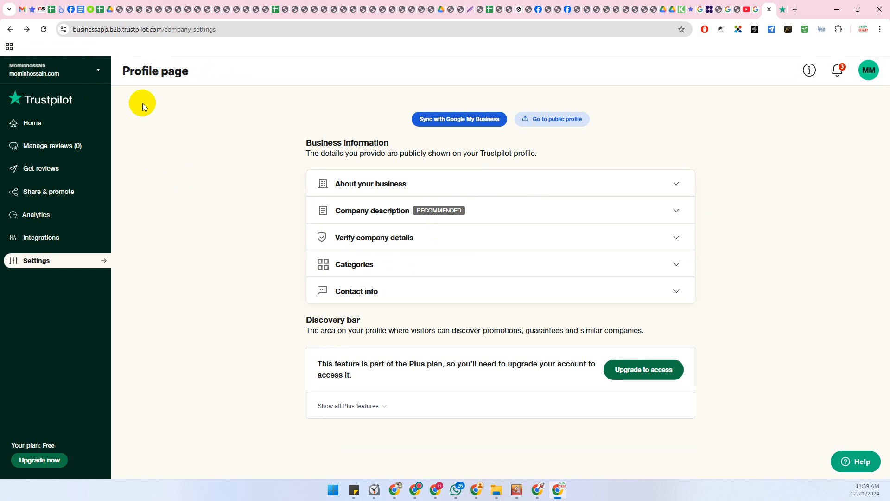
{"action": "left_click", "coordinate": [10, 29]}
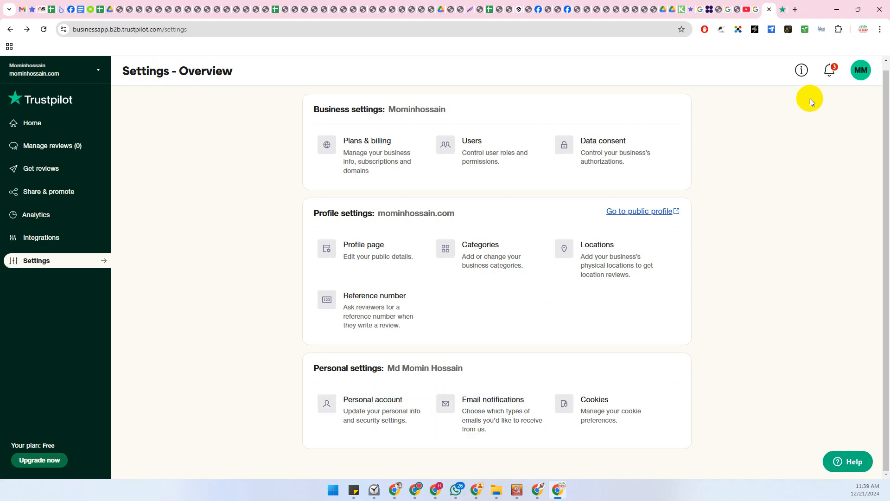
{"action": "left_click", "coordinate": [861, 79]}
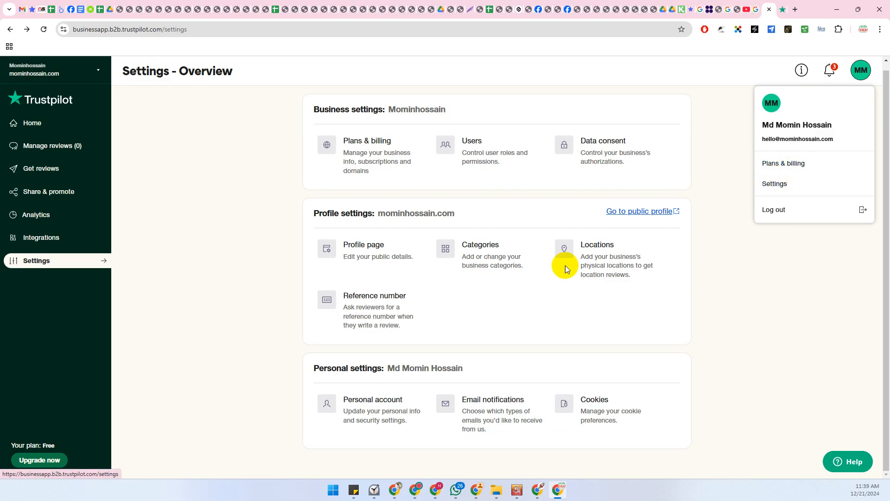
{"action": "left_click", "coordinate": [463, 153]}
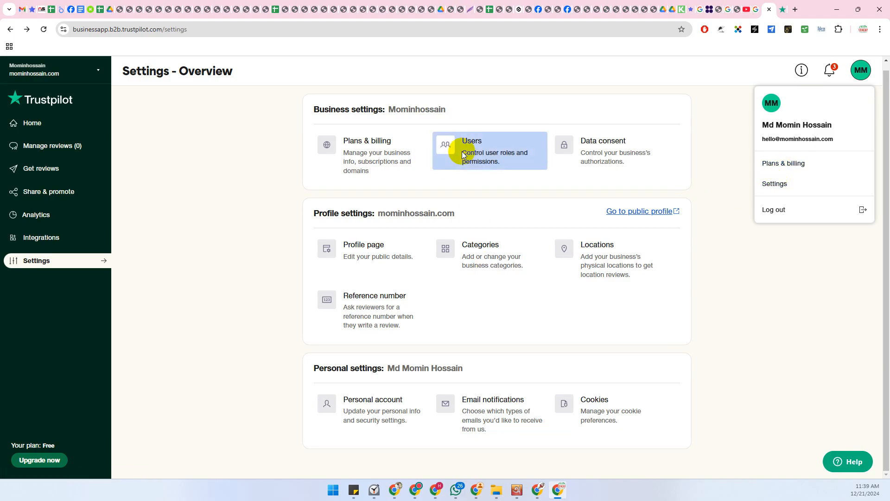